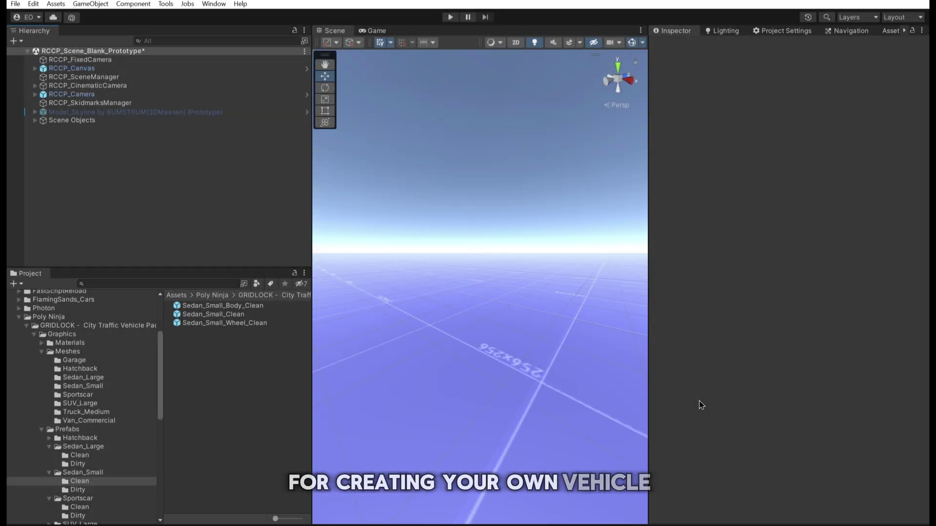
Step: Place the Sedan_Small_Clean prefab in the scene and raise it above the ground to Y -0.65
{"action": "left_click", "coordinate": [213, 315]}
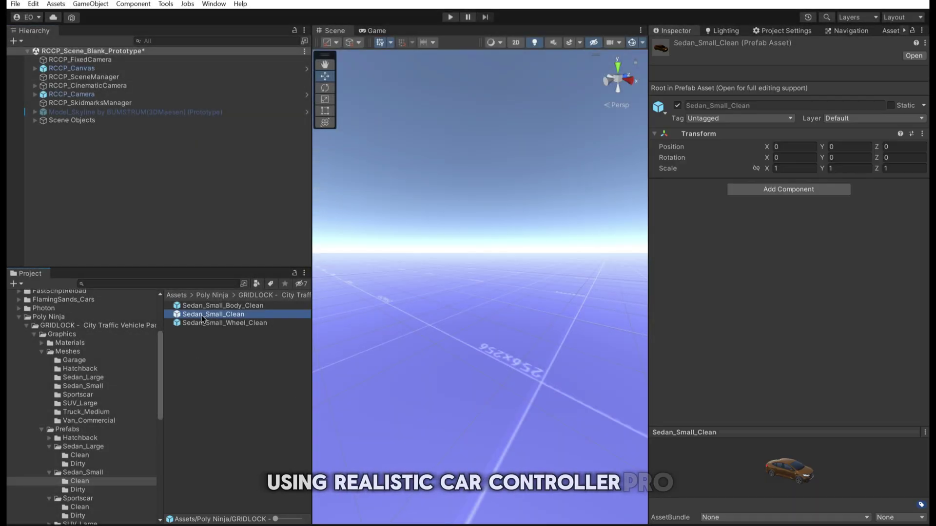
{"action": "left_click_drag", "start_coordinate": [205, 315], "coordinate": [496, 337]}
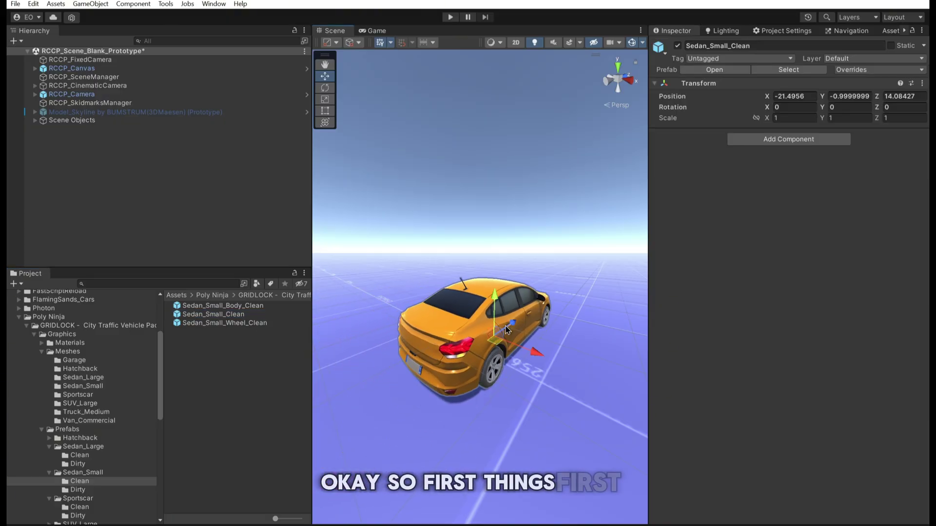
{"action": "left_click_drag", "start_coordinate": [498, 297], "coordinate": [498, 282]}
Step: Set the scene's transform handles to Pivot position and Local orientation
{"action": "right_click_drag", "start_coordinate": [516, 291], "coordinate": [506, 292]}
{"action": "left_click_drag", "start_coordinate": [507, 291], "coordinate": [361, 158], "text": "alt"}
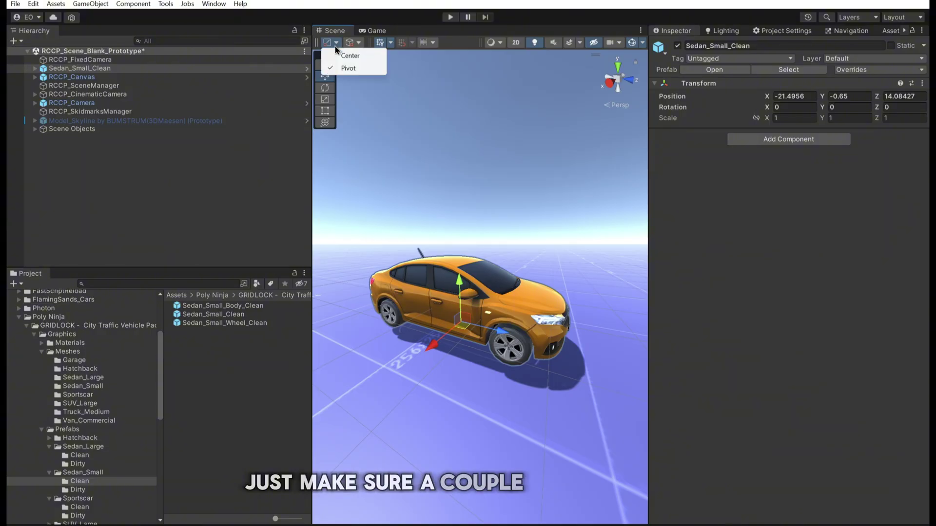
{"action": "left_click", "coordinate": [348, 68]}
{"action": "left_click", "coordinate": [369, 68]}
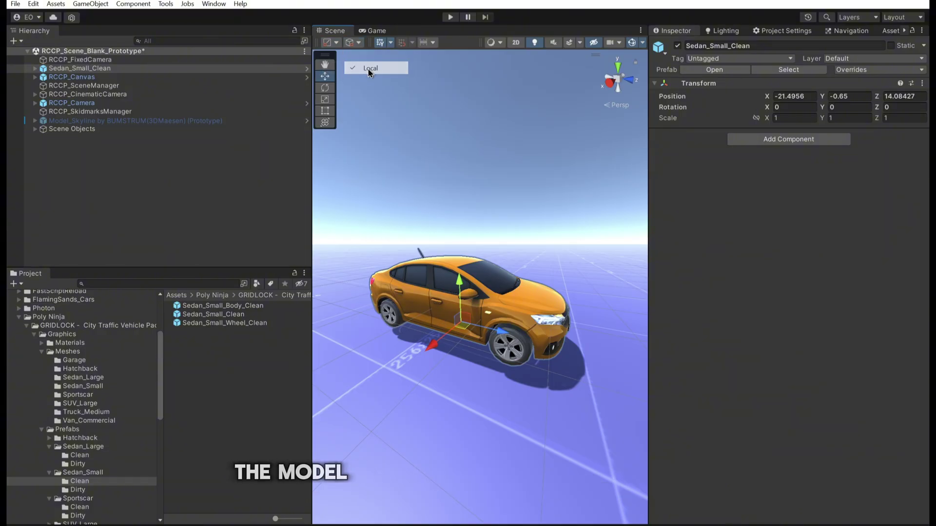
Step: Try rotating the whole sedan about its pivot, and undo the rotation
{"action": "left_click_drag", "start_coordinate": [545, 306], "coordinate": [663, 311], "text": "alt"}
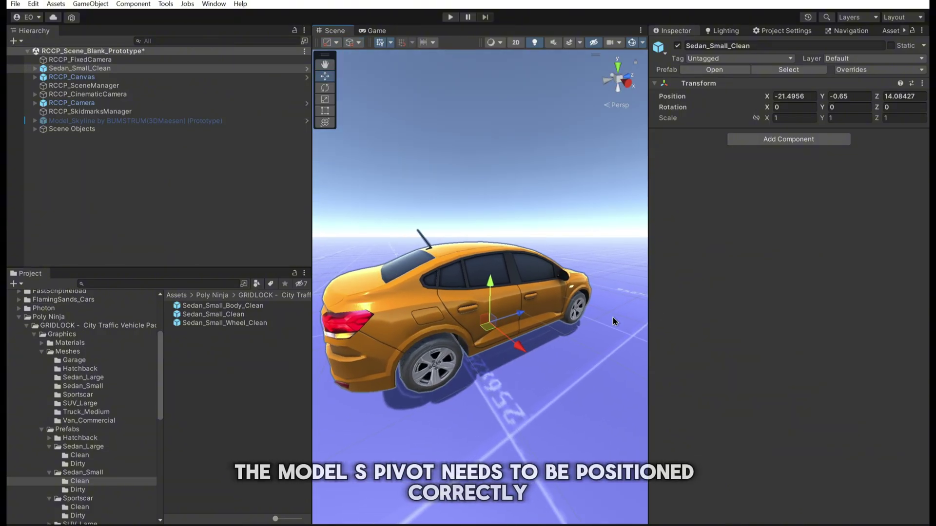
{"action": "key", "text": "e"}
{"action": "left_click_drag", "start_coordinate": [487, 341], "coordinate": [586, 339]}
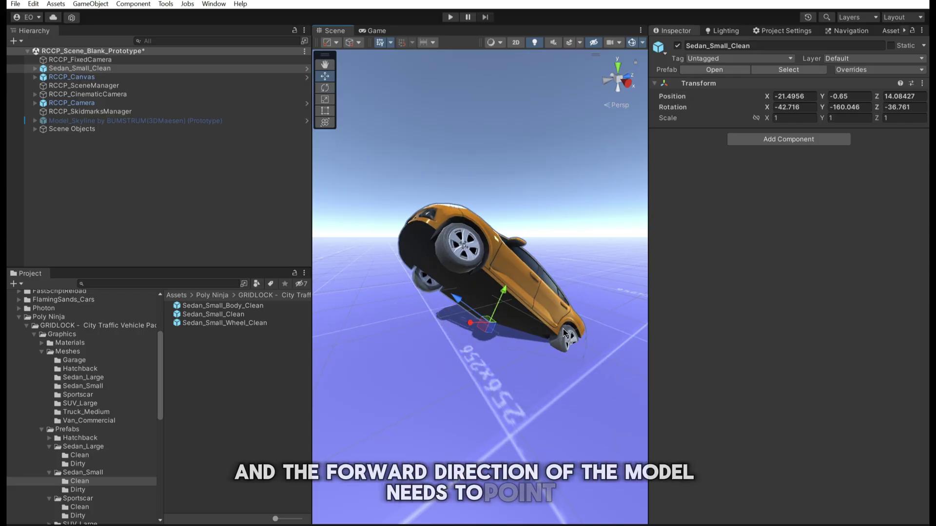
{"action": "key", "text": "ctrl+z"}
Step: Try rotating the FrontRight wheel object about its X axis and about its Y axis, undoing each rotation
{"action": "right_click_drag", "start_coordinate": [511, 281], "coordinate": [508, 329]}
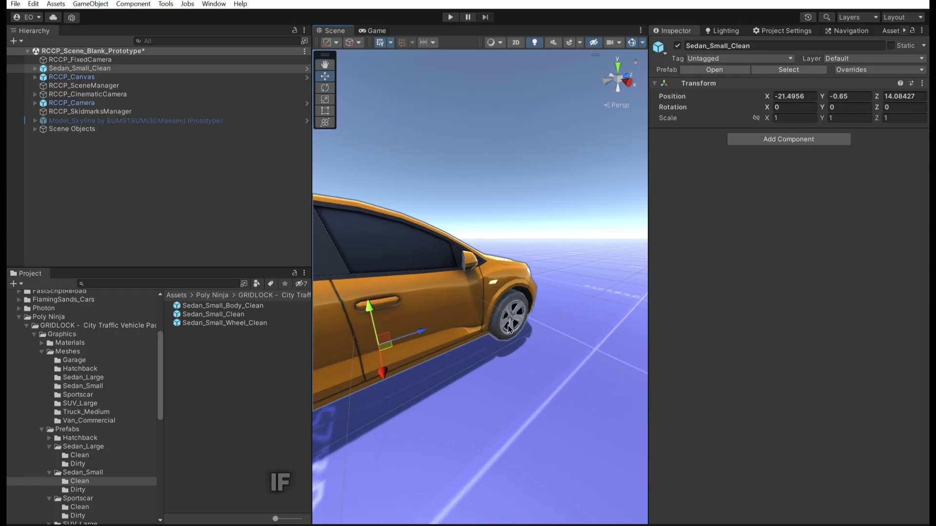
{"action": "left_click", "coordinate": [508, 329]}
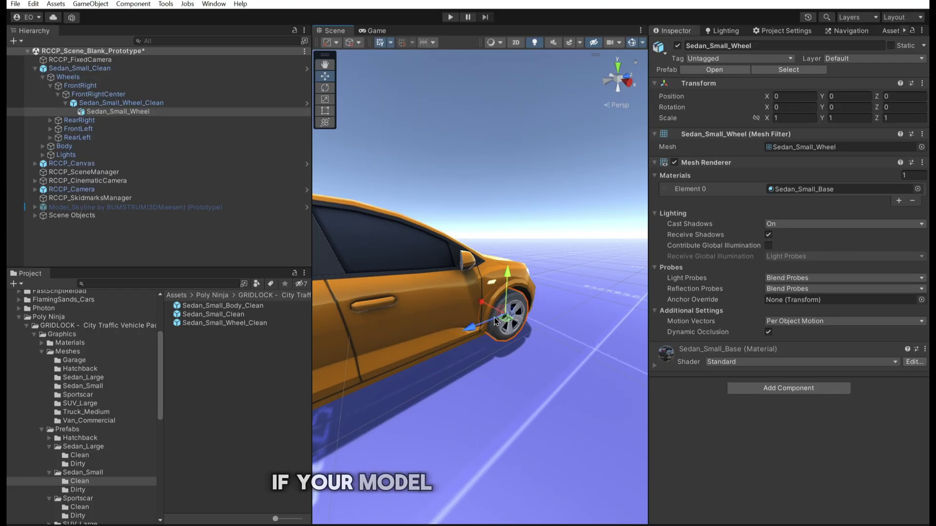
{"action": "left_click", "coordinate": [97, 95]}
{"action": "left_click", "coordinate": [50, 86]}
{"action": "left_click", "coordinate": [74, 86]}
{"action": "right_click_drag", "start_coordinate": [495, 301], "coordinate": [500, 310]}
{"action": "key", "text": "e"}
{"action": "left_click_drag", "start_coordinate": [464, 343], "coordinate": [418, 429]}
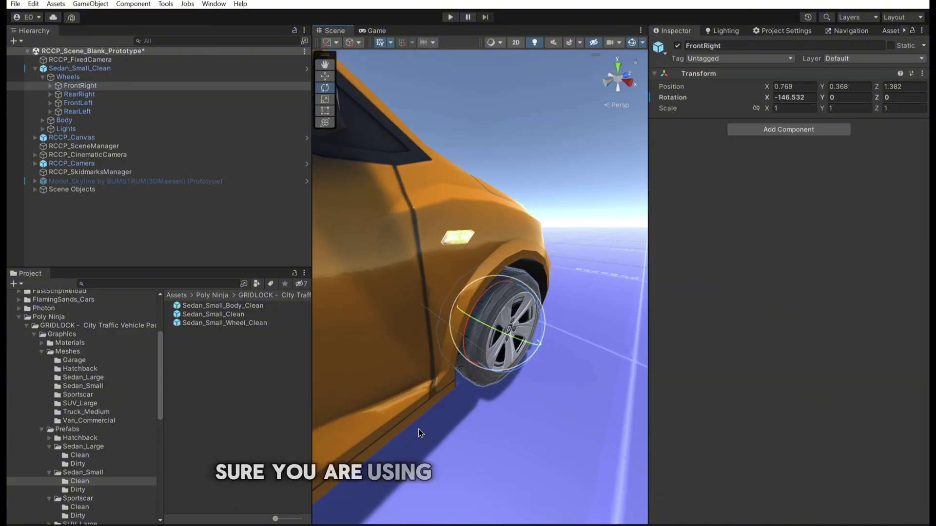
{"action": "key", "text": "ctrl+z"}
{"action": "left_click_drag", "start_coordinate": [505, 357], "coordinate": [642, 369]}
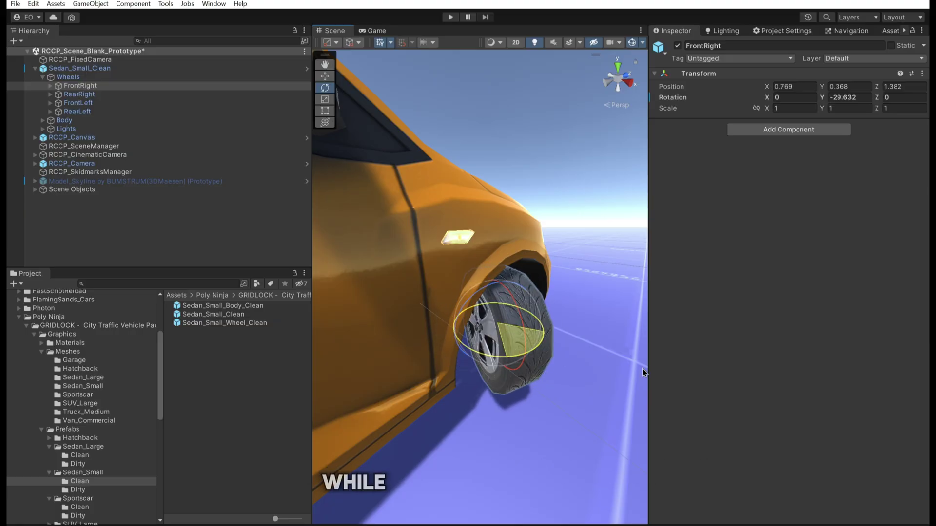
{"action": "key", "text": "ctrl+z"}
Step: Try scaling the FrontRight wheel object, and undo the change
{"action": "scroll", "coordinate": [583, 344], "scroll_direction": "down", "scroll_amount": 5}
{"action": "left_click_drag", "start_coordinate": [583, 344], "coordinate": [542, 337], "text": "alt"}
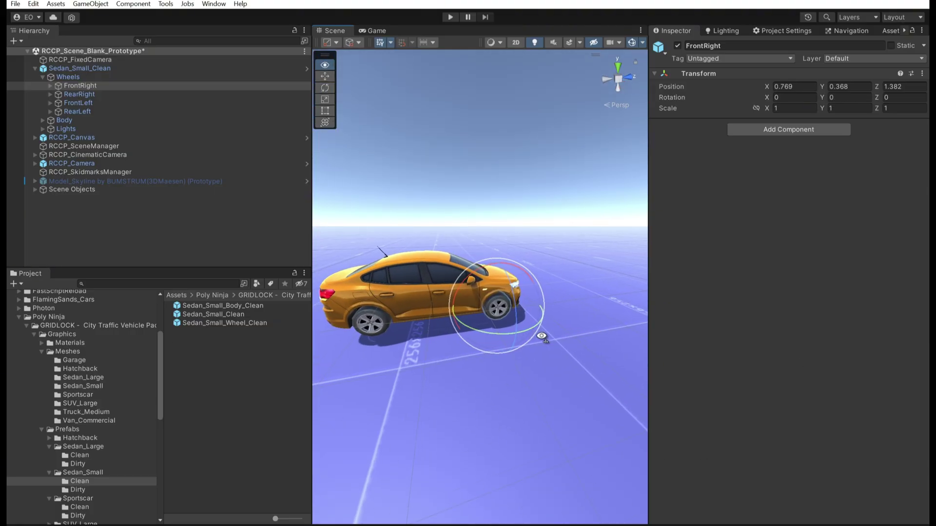
{"action": "right_click_drag", "start_coordinate": [541, 336], "coordinate": [539, 335]}
{"action": "key", "text": "r"}
{"action": "left_click_drag", "start_coordinate": [499, 309], "coordinate": [511, 161]}
{"action": "key", "text": "ctrl+z"}
Step: Select the Sedan_Small_Clean root object and open Realistic Car Controller Pro's Quick Vehicle Setup Wizard for it
{"action": "key", "text": "d"}
{"action": "right_click_drag", "start_coordinate": [514, 233], "coordinate": [321, 246]}
{"action": "left_click", "coordinate": [79, 68]}
{"action": "key", "text": "d"}
{"action": "right_click_drag", "start_coordinate": [446, 248], "coordinate": [458, 258]}
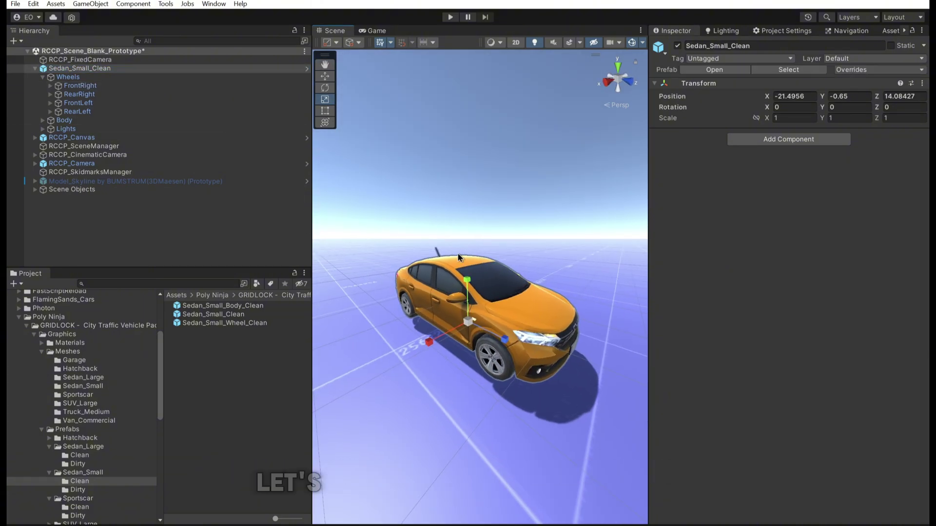
{"action": "key", "text": "w"}
{"action": "left_click", "coordinate": [166, 4]}
{"action": "mouse_move", "coordinate": [189, 20]}
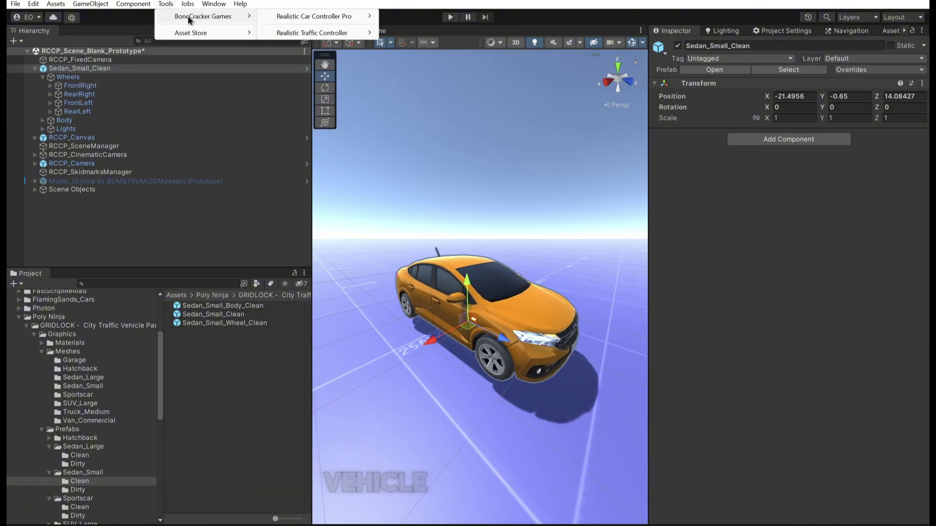
{"action": "mouse_move", "coordinate": [318, 19]}
{"action": "mouse_move", "coordinate": [447, 31]}
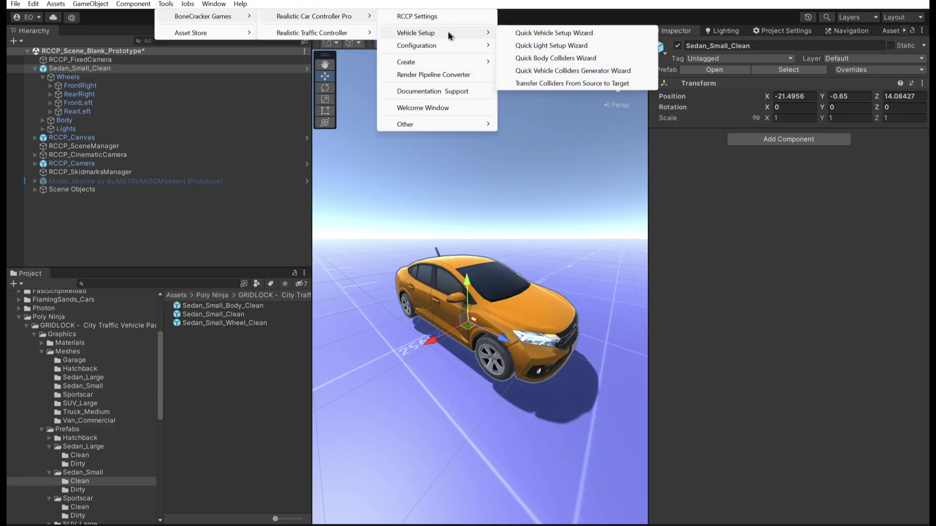
{"action": "left_click", "coordinate": [569, 34]}
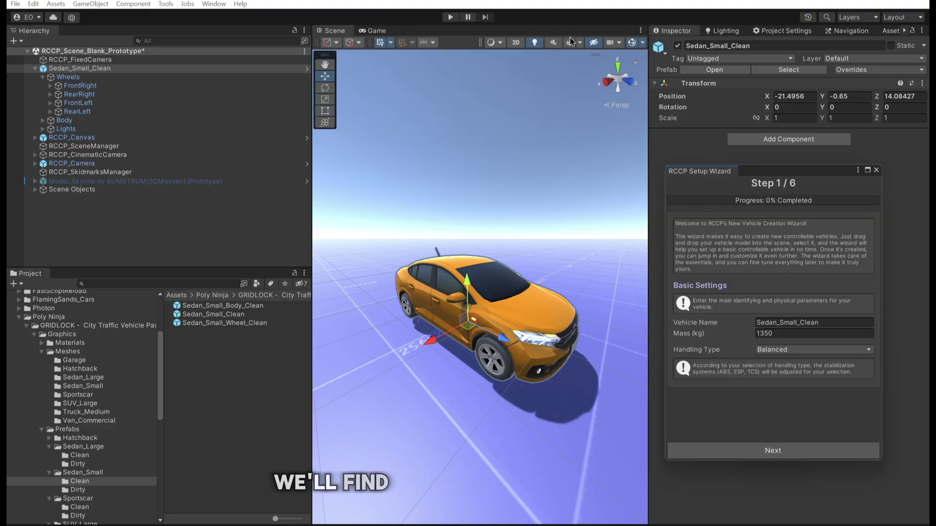
Step: Set the vehicle's mass to 1550 kg and its handling type to Realistic, and continue to the wheel setup
{"action": "left_click_drag", "start_coordinate": [760, 172], "coordinate": [751, 172]}
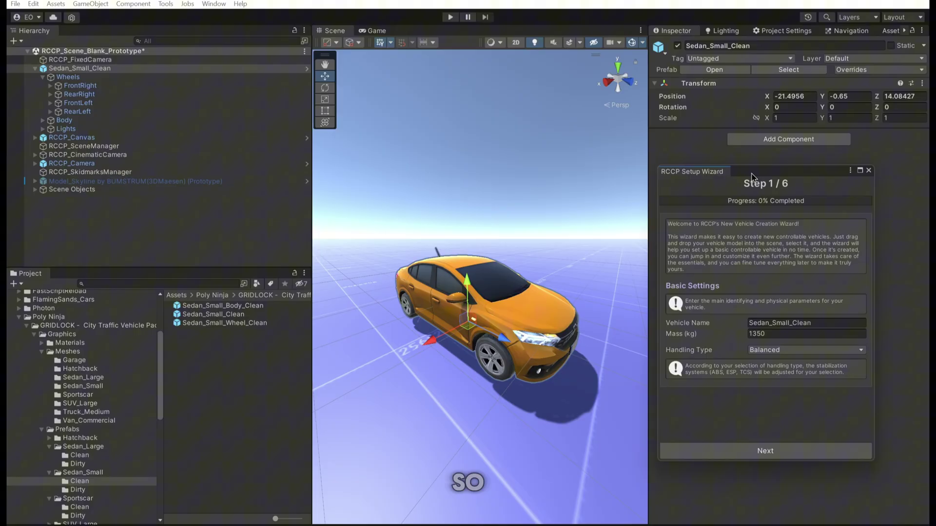
{"action": "left_click", "coordinate": [755, 334]}
{"action": "left_click", "coordinate": [761, 350]}
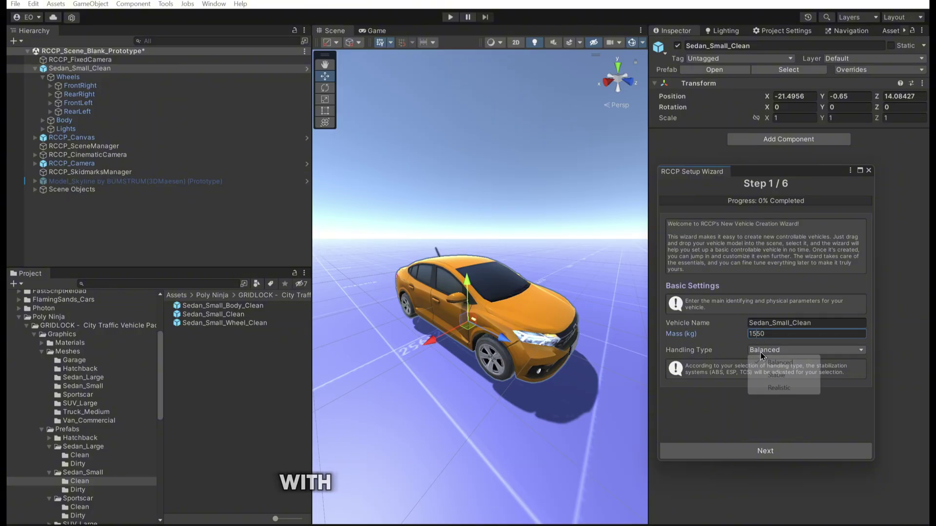
{"action": "left_click", "coordinate": [778, 387]}
{"action": "left_click", "coordinate": [772, 449]}
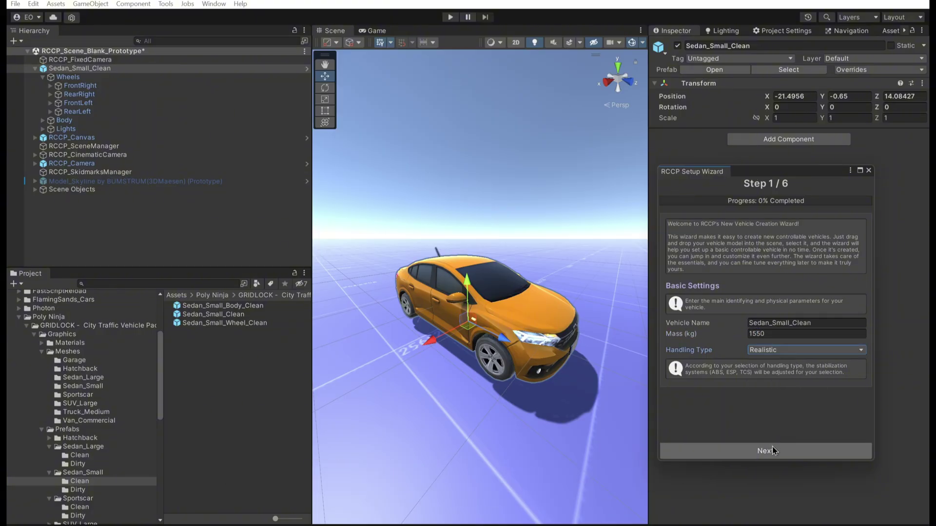
Step: Auto-detect the front wheels, pick both Sedan_Small_Wheel objects, check them in the scene and save the selection
{"action": "left_click", "coordinate": [747, 333]}
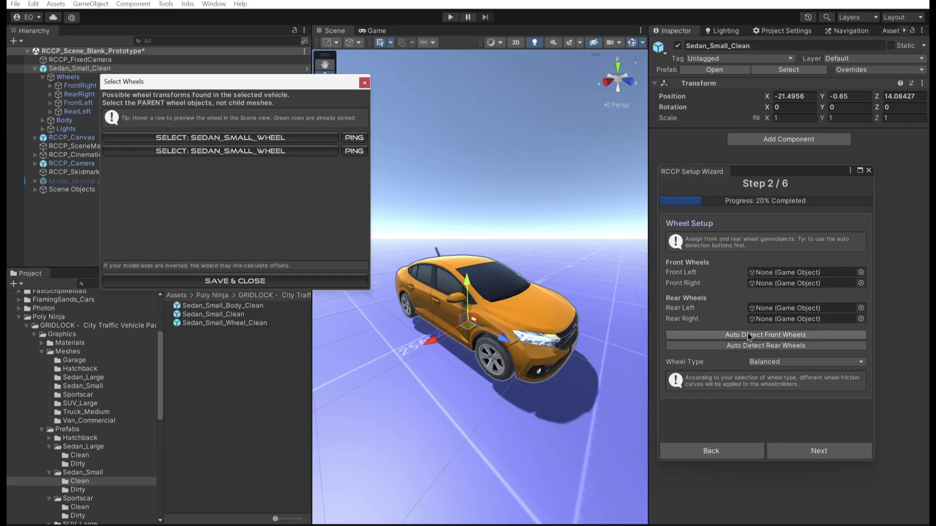
{"action": "left_click", "coordinate": [323, 137]}
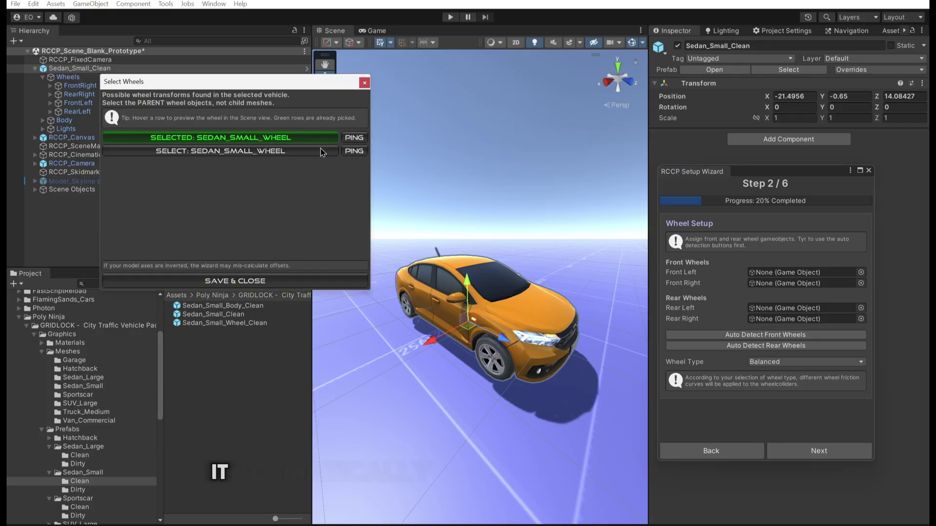
{"action": "left_click", "coordinate": [335, 151]}
{"action": "left_click", "coordinate": [354, 151]}
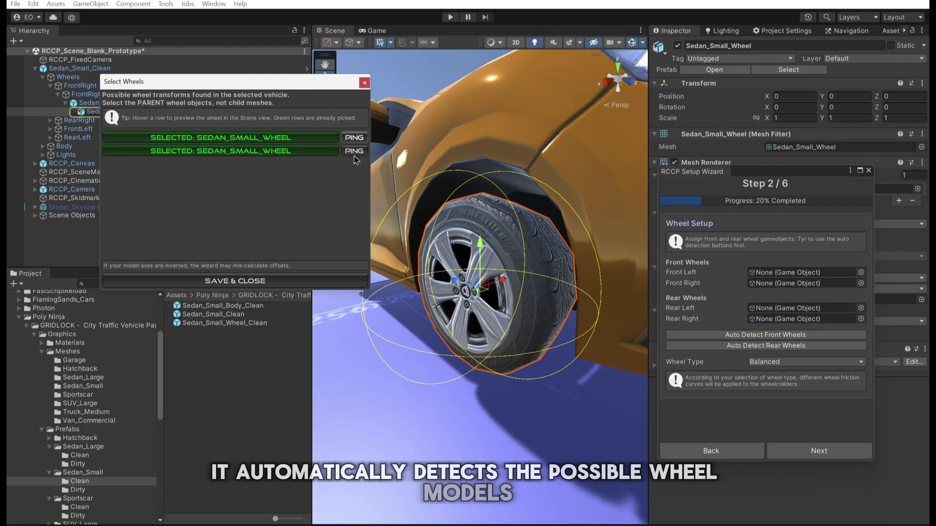
{"action": "left_click", "coordinate": [354, 138]}
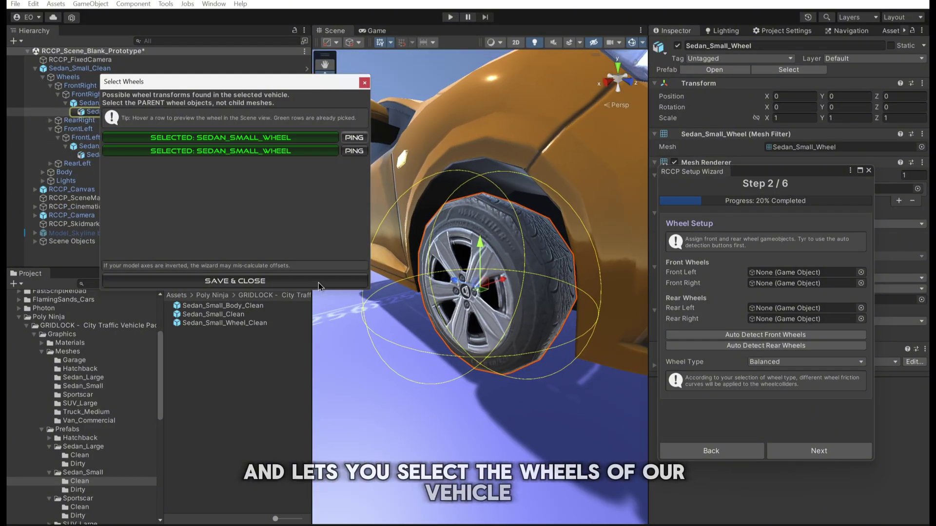
{"action": "left_click", "coordinate": [312, 281]}
Step: Auto-detect the rear wheels, pick both Sedan_Small_Wheel objects and save the selection
{"action": "left_click", "coordinate": [765, 345]}
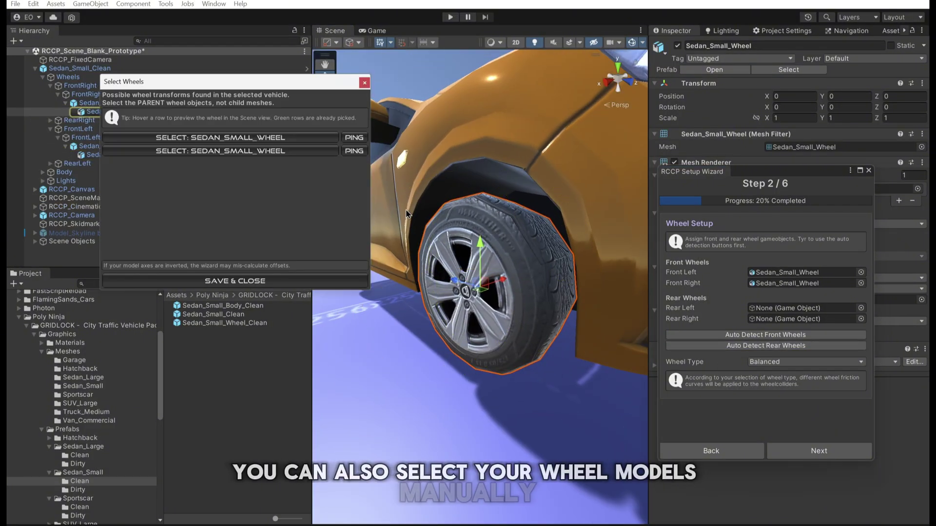
{"action": "left_click", "coordinate": [322, 140]}
{"action": "left_click", "coordinate": [327, 150]}
{"action": "left_click", "coordinate": [354, 138]}
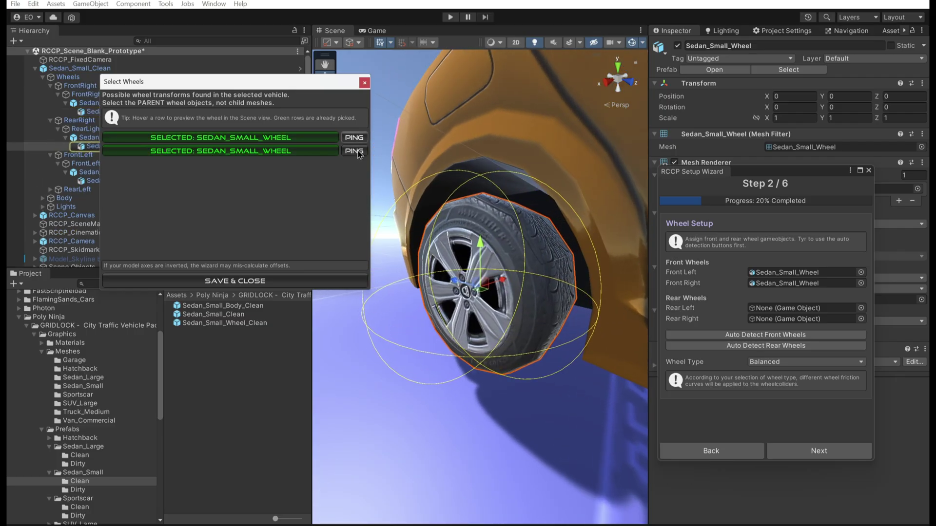
{"action": "left_click", "coordinate": [294, 281]}
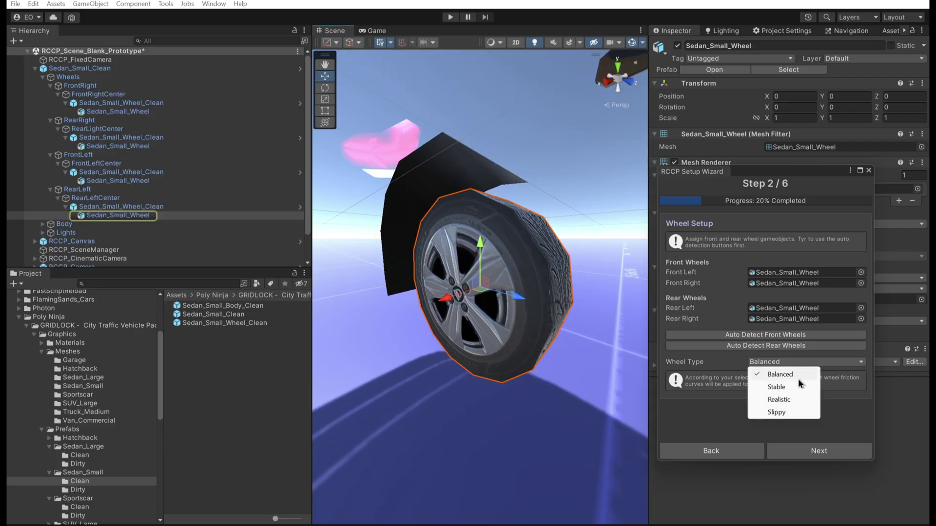
Step: Set the wheel type to Realistic and auto-calculate the suspension forces, continuing to the drive setup
{"action": "left_click", "coordinate": [780, 400]}
{"action": "left_click", "coordinate": [805, 452]}
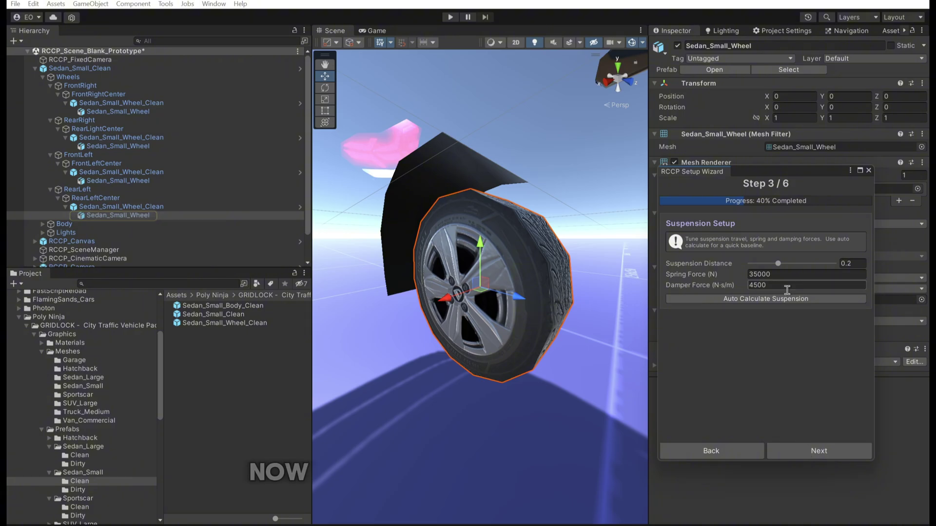
{"action": "left_click", "coordinate": [774, 301]}
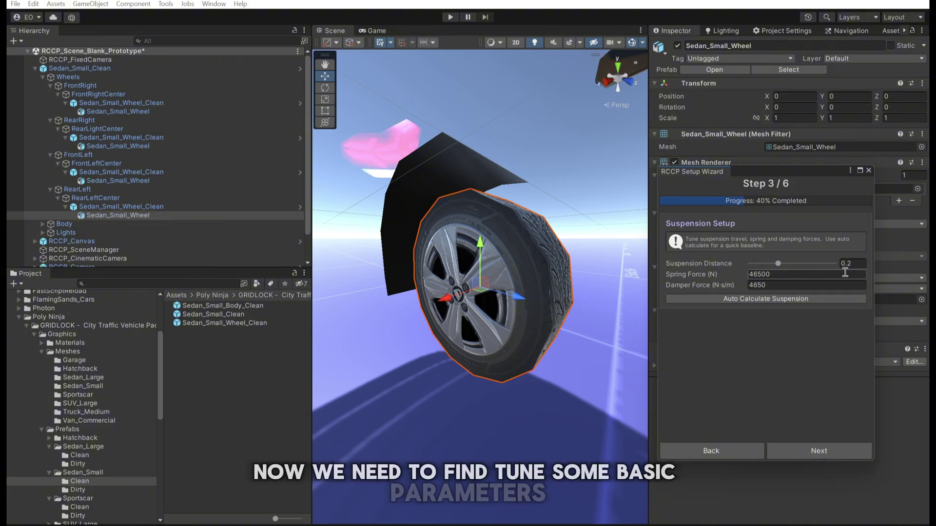
{"action": "left_click", "coordinate": [826, 449]}
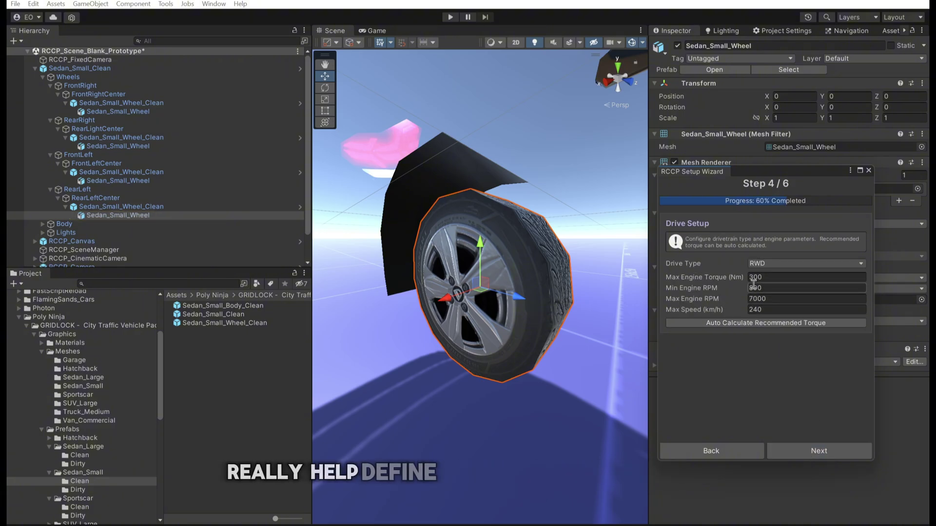
Step: Set the drive type to AWD, maximum engine torque to 200 Nm and maximum speed to 180 km/h, and continue
{"action": "left_click", "coordinate": [757, 265]}
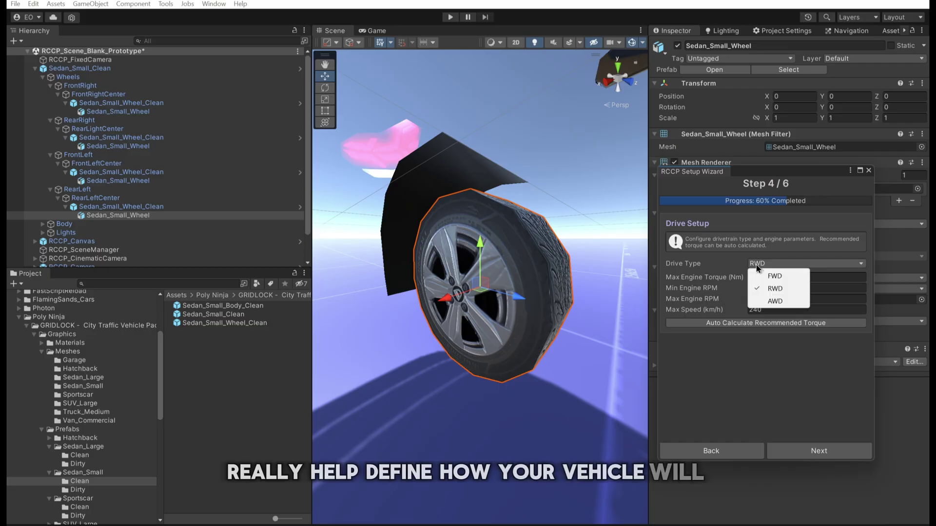
{"action": "left_click", "coordinate": [770, 302]}
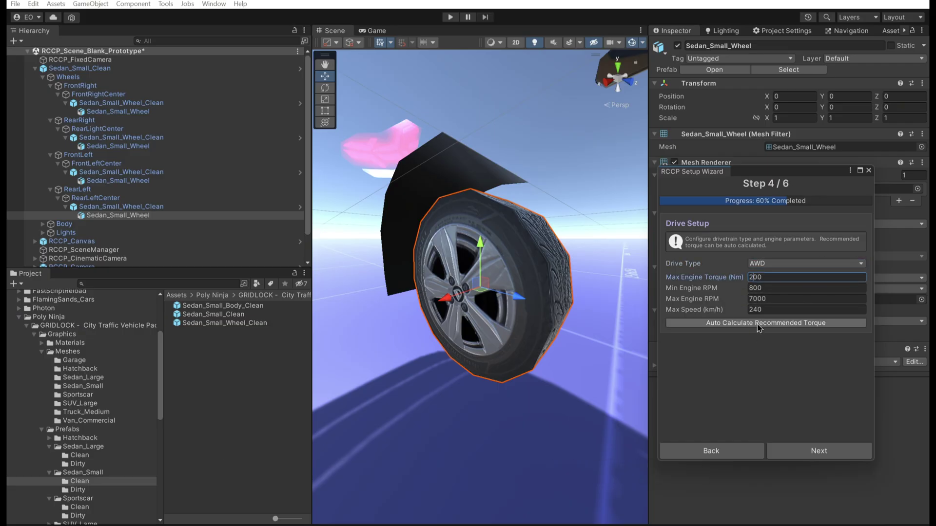
{"action": "type", "text": "180"}
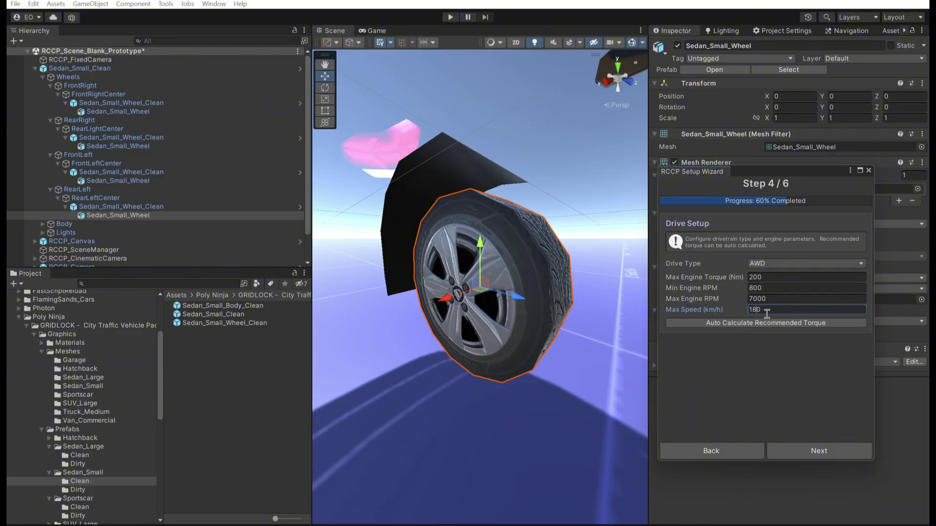
{"action": "left_click", "coordinate": [824, 451]}
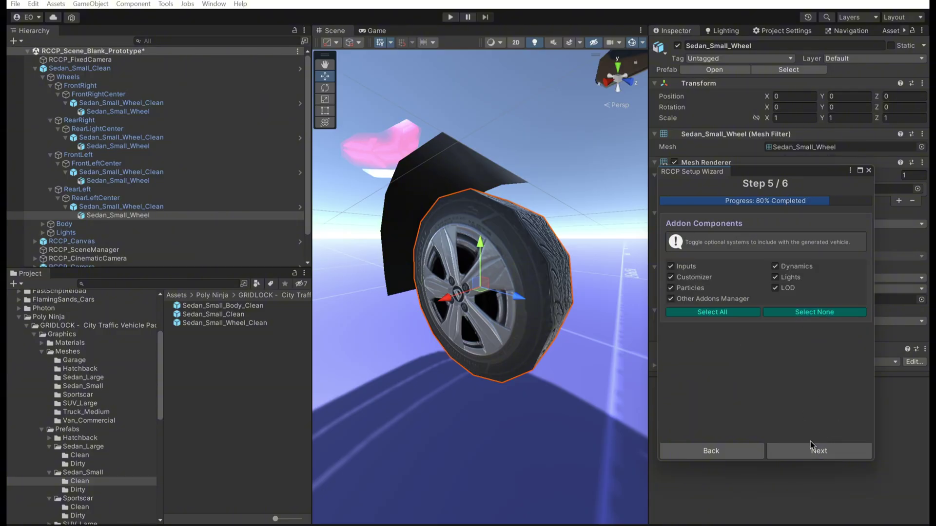
Step: Accept all addon components, review the car and the setup summary, and finish the vehicle setup
{"action": "left_click", "coordinate": [811, 446]}
{"action": "scroll", "coordinate": [487, 298], "scroll_direction": "down", "scroll_amount": 10}
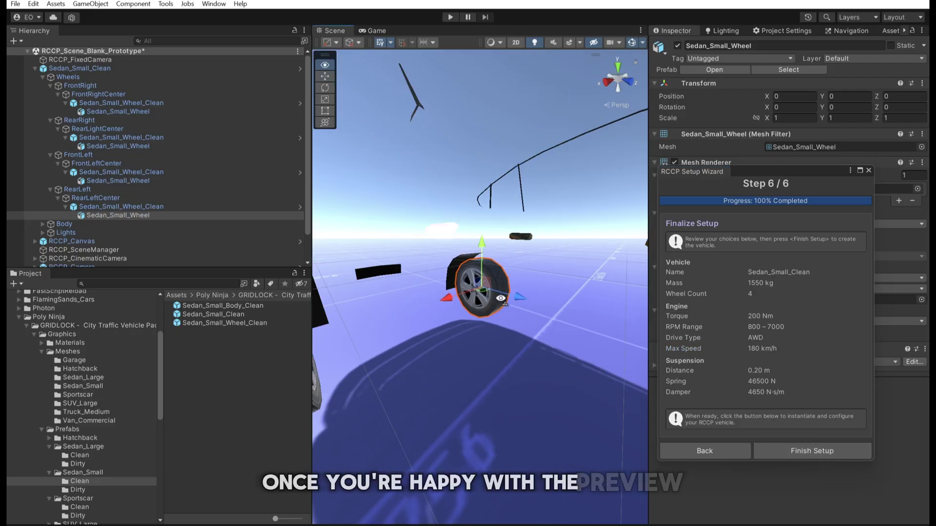
{"action": "right_click_drag", "start_coordinate": [487, 299], "coordinate": [494, 301]}
{"action": "key", "text": "w"}
{"action": "left_click_drag", "start_coordinate": [495, 301], "coordinate": [508, 311], "text": "alt"}
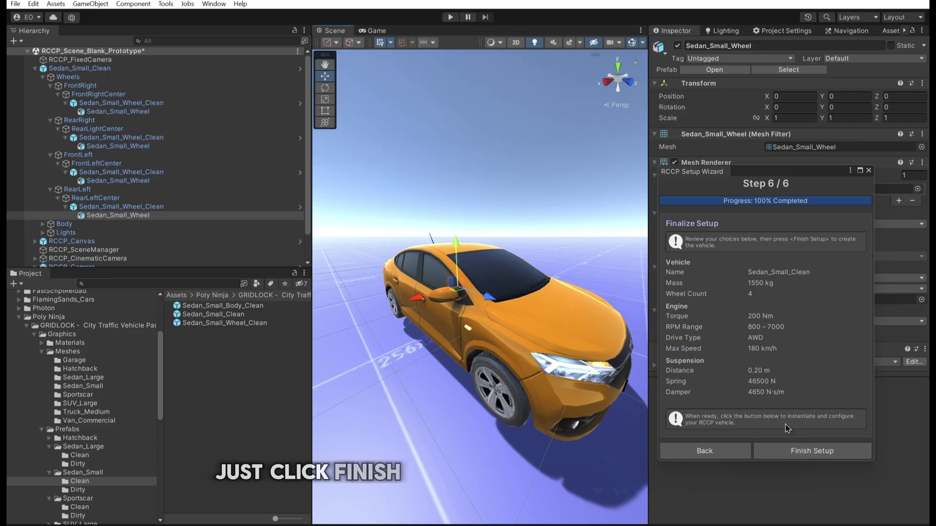
{"action": "left_click", "coordinate": [803, 452]}
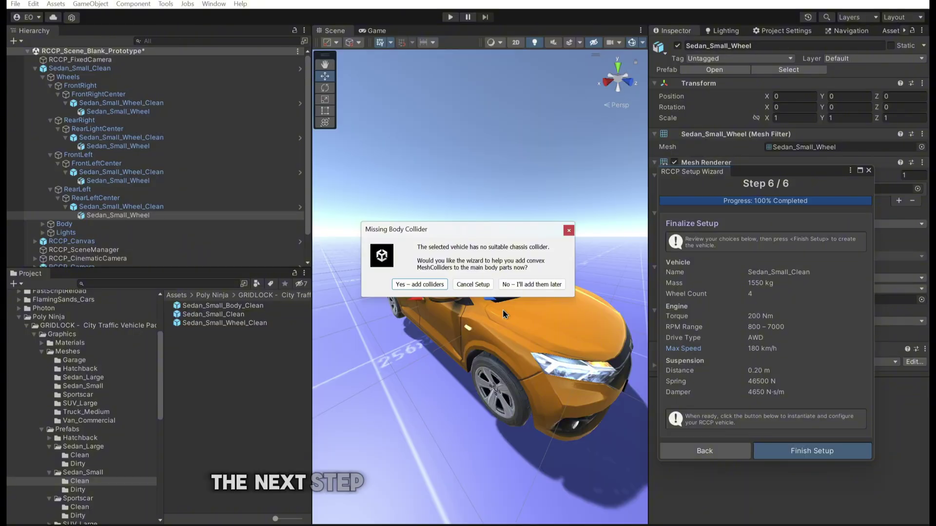
Step: Accept adding body colliders and add convex MeshColliders to Sedan_Small_LOD0, Sedan_Small_LOD1 and Sedan_Small_LOD2, closing the collider wizard
{"action": "left_click_drag", "start_coordinate": [455, 227], "coordinate": [458, 127]}
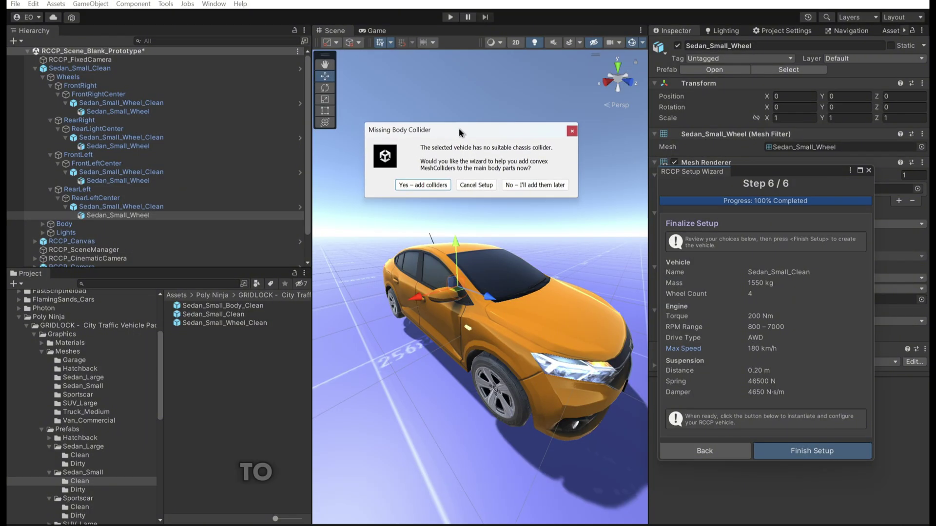
{"action": "left_click", "coordinate": [422, 186]}
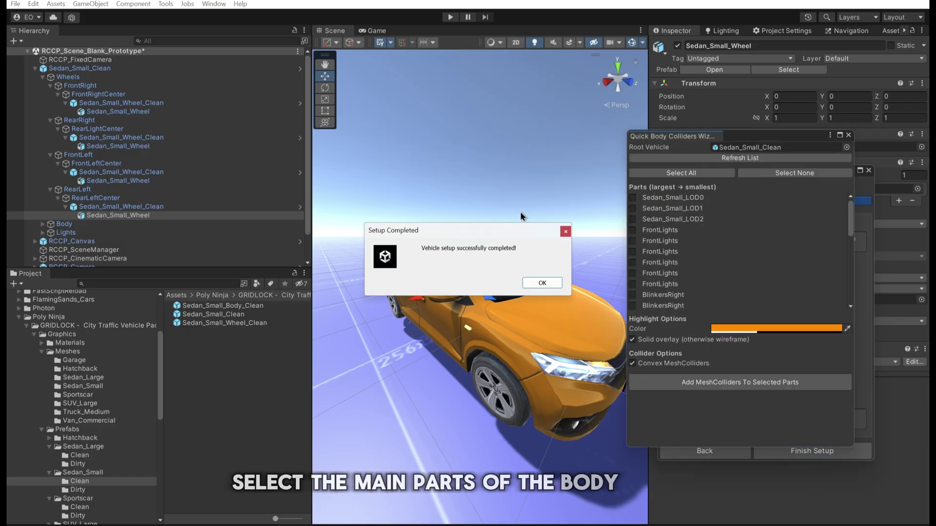
{"action": "left_click", "coordinate": [539, 282]}
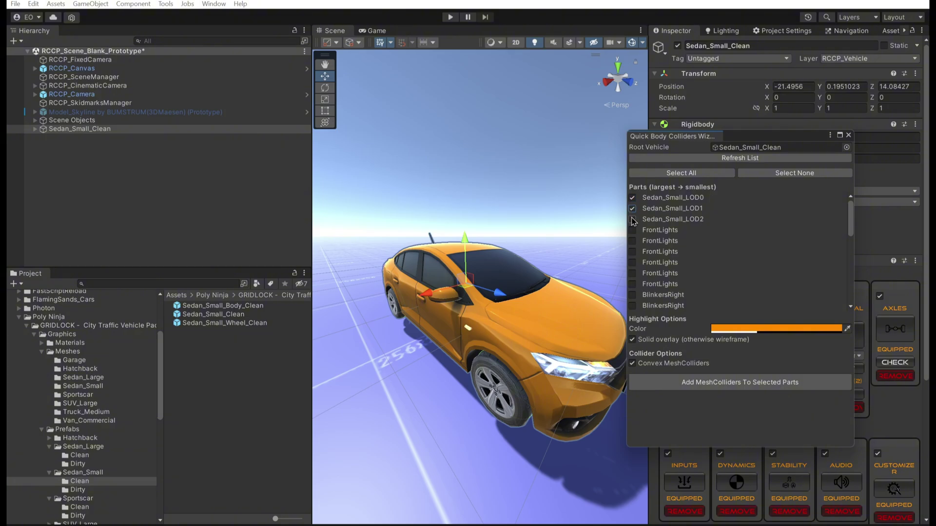
{"action": "left_click", "coordinate": [739, 382]}
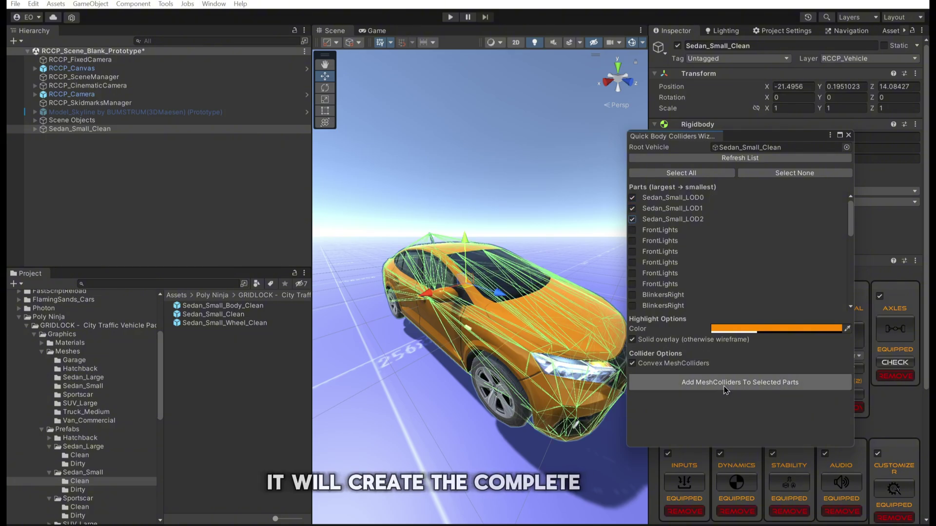
{"action": "left_click", "coordinate": [847, 135]}
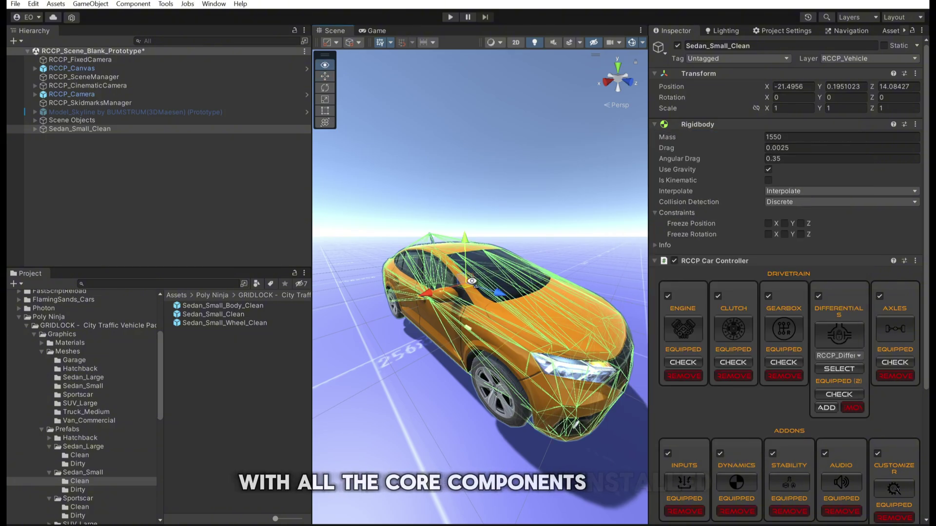
Step: Start play mode and accelerate the sedan forward while orbiting the camera around to its front
{"action": "scroll", "coordinate": [783, 290], "scroll_direction": "down", "scroll_amount": 6}
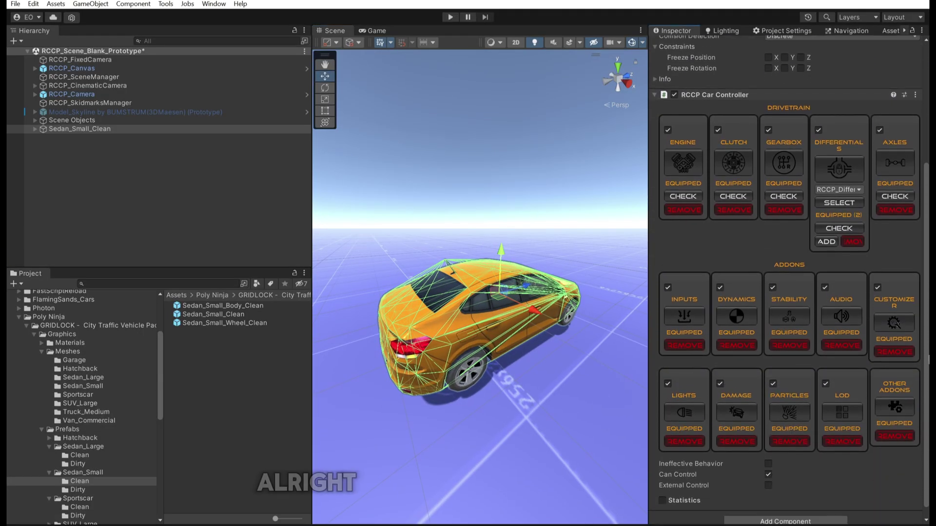
{"action": "left_click", "coordinate": [450, 18]}
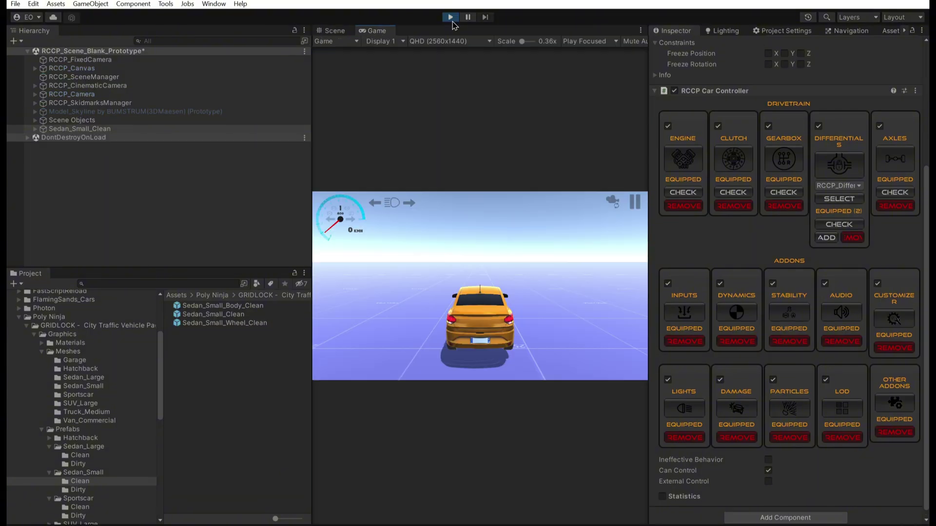
{"action": "key", "text": "w"}
{"action": "left_click_drag", "start_coordinate": [466, 285], "coordinate": [550, 280]}
{"action": "key", "text": "Up"}
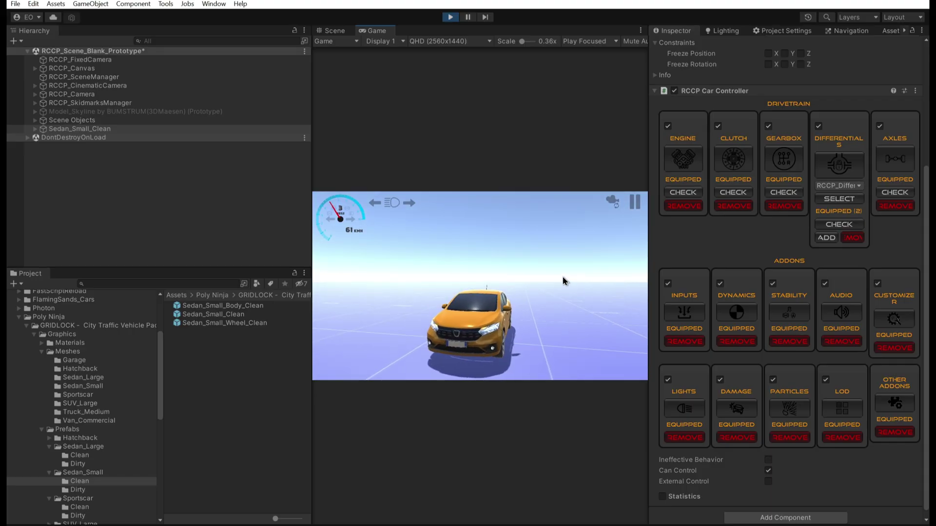
{"action": "key", "text": "Up"}
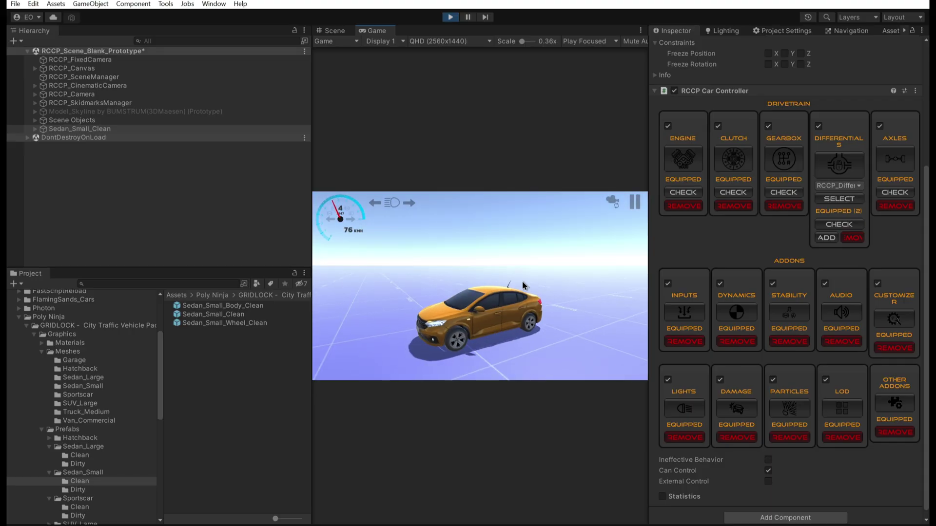
Step: Turn the camera back behind the car, steer left and right at speed, and brake with the handbrake
{"action": "left_click_drag", "start_coordinate": [568, 276], "coordinate": [502, 273]}
{"action": "key", "text": "Left"}
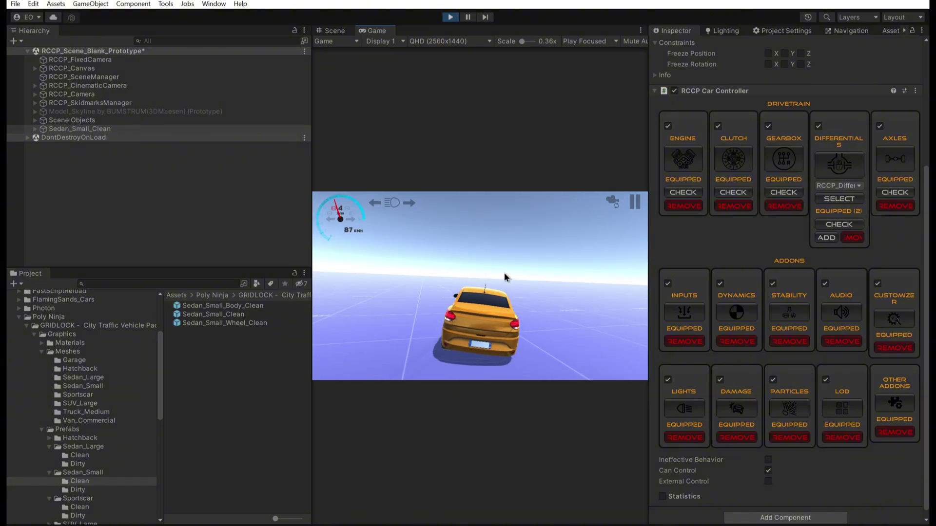
{"action": "key", "text": "Right"}
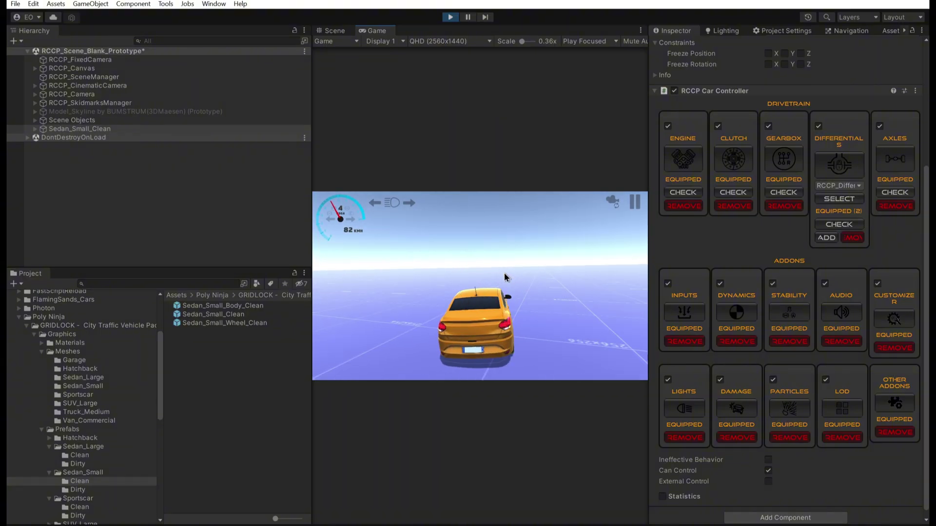
{"action": "key", "text": "Left"}
{"action": "key", "text": "d"}
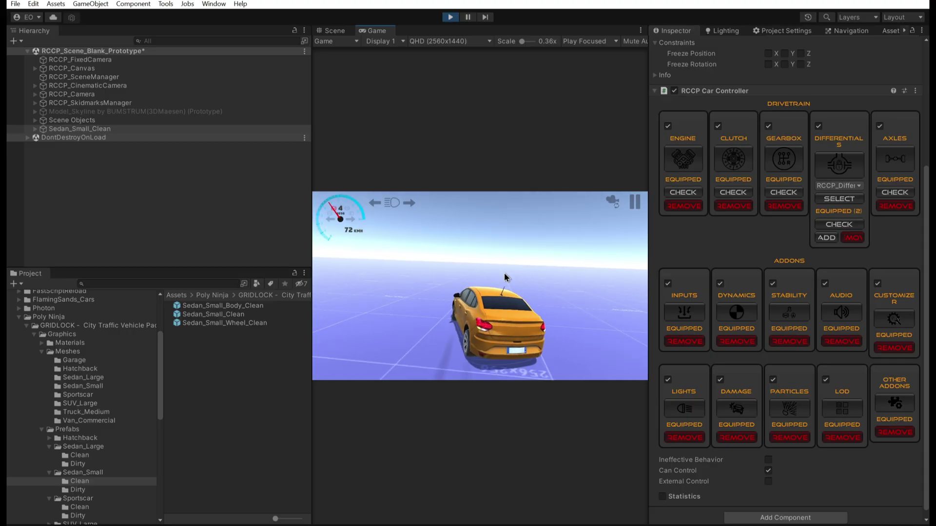
{"action": "key", "text": "space"}
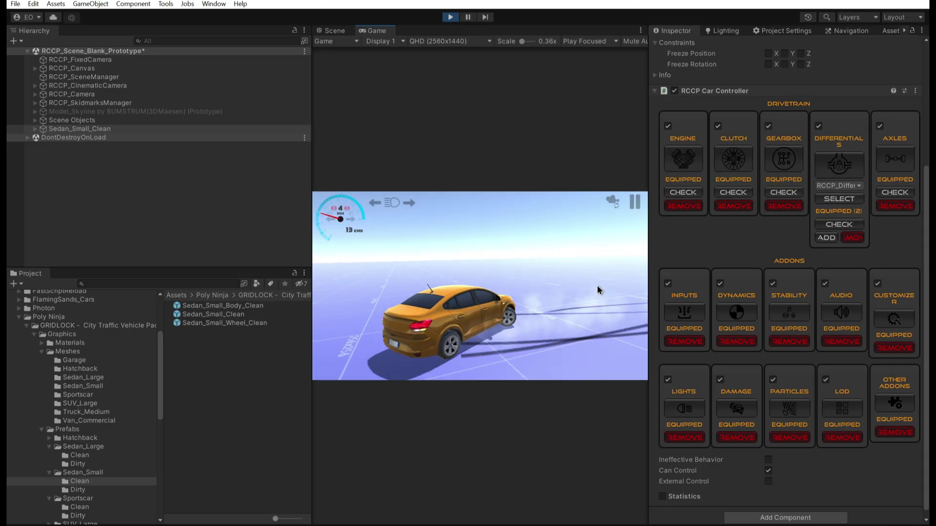
Step: Test reversing the car while steering both ways, and stop it with the handbrake
{"action": "key", "text": "s"}
{"action": "key", "text": "Down"}
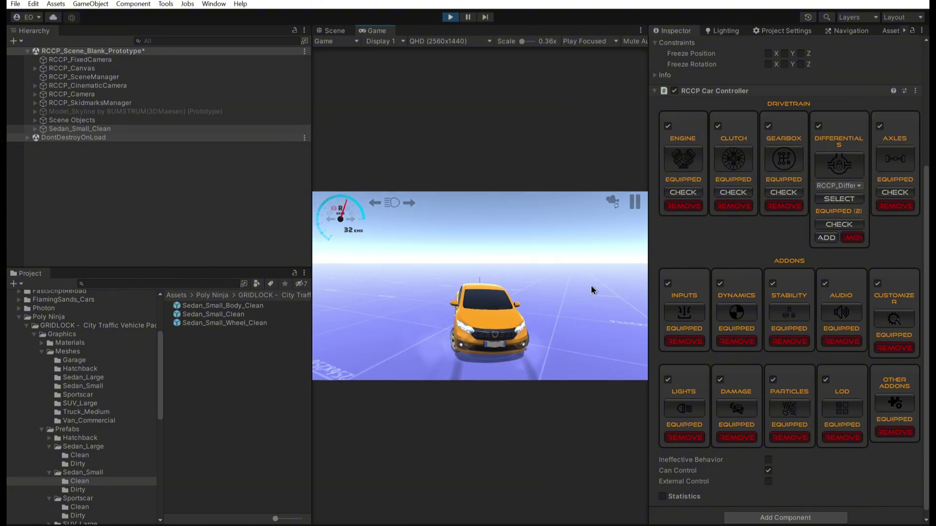
{"action": "key", "text": "a"}
{"action": "key", "text": "d"}
{"action": "key", "text": "space"}
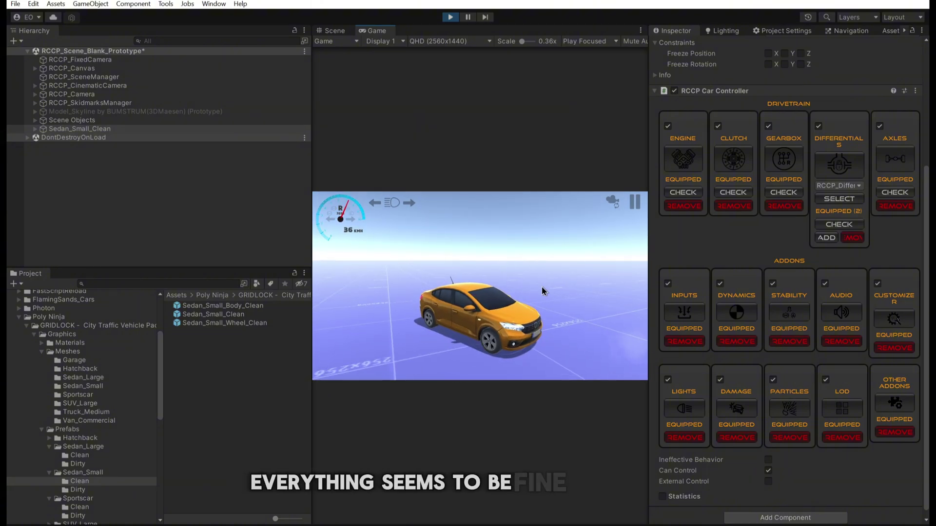
Step: Drive the car forward once more with a left turn, brake, and exit play mode
{"action": "key", "text": "w"}
{"action": "key", "text": "w"}
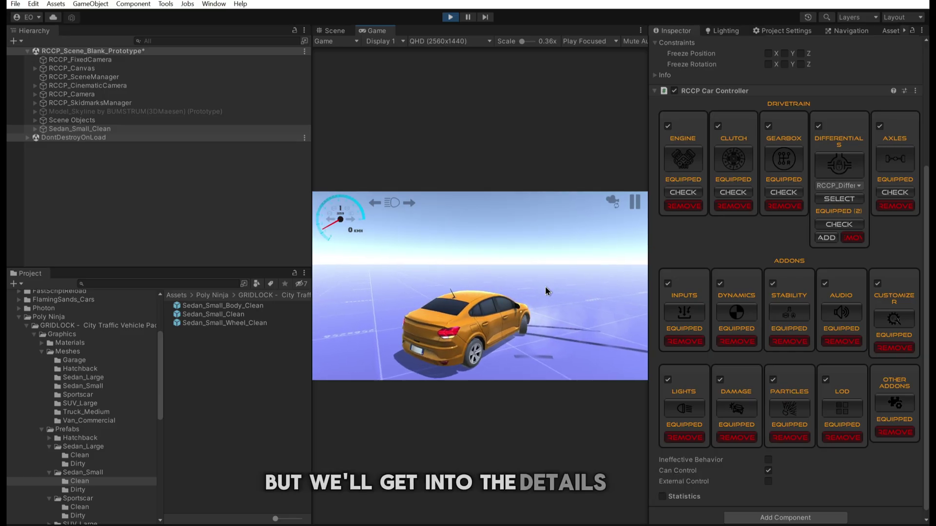
{"action": "key", "text": "a"}
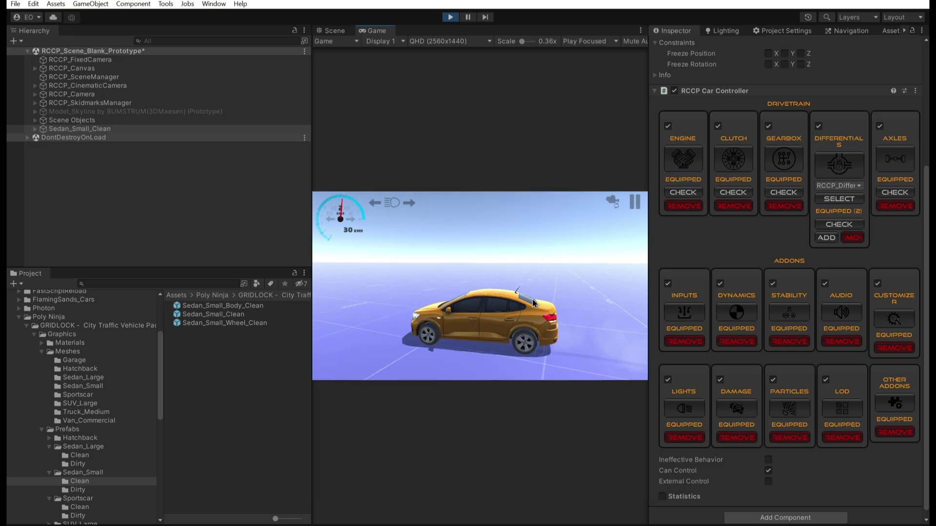
{"action": "key", "text": "s"}
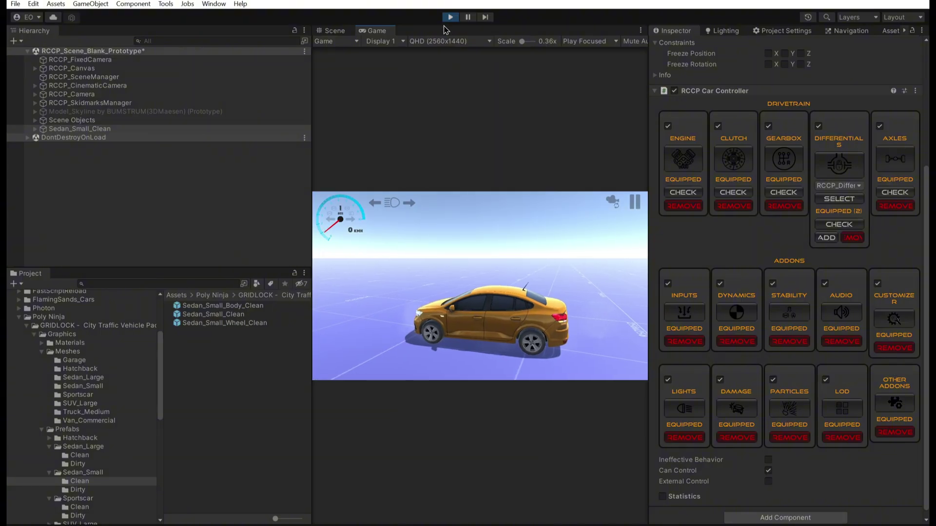
{"action": "key", "text": "ctrl+p"}
Step: Open the sedan's engine component from the RCCP Car Controller and examine its RPM, torque and speed settings
{"action": "right_click_drag", "start_coordinate": [529, 287], "coordinate": [519, 287]}
{"action": "key", "text": "r"}
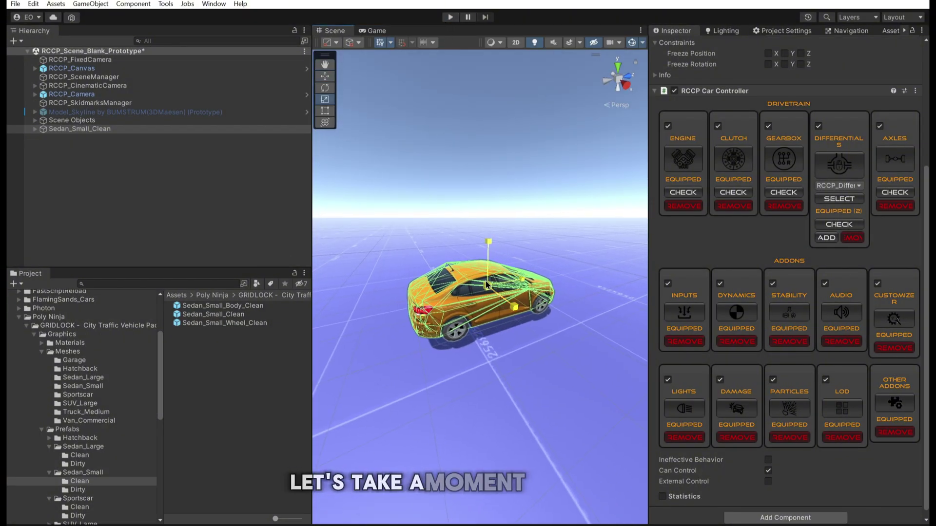
{"action": "left_click_drag", "start_coordinate": [488, 286], "coordinate": [467, 241]}
{"action": "key", "text": "f"}
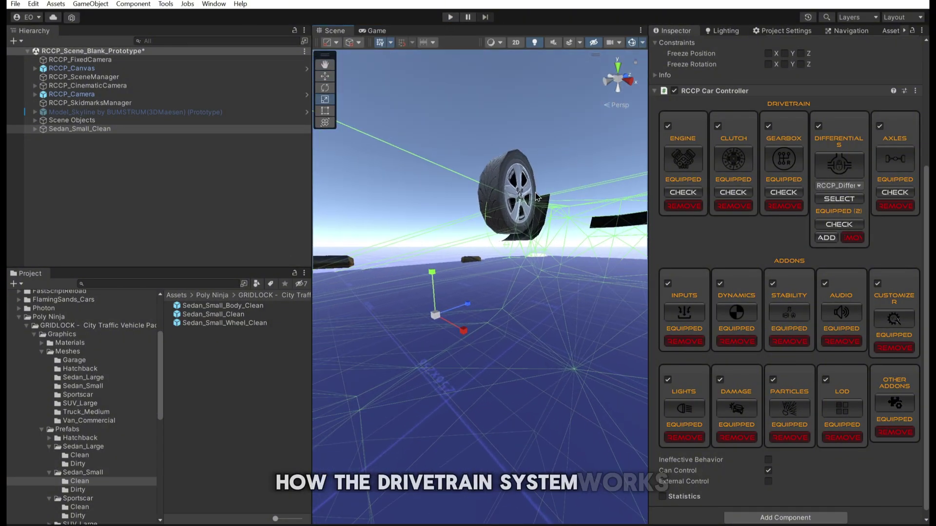
{"action": "left_click", "coordinate": [700, 160]}
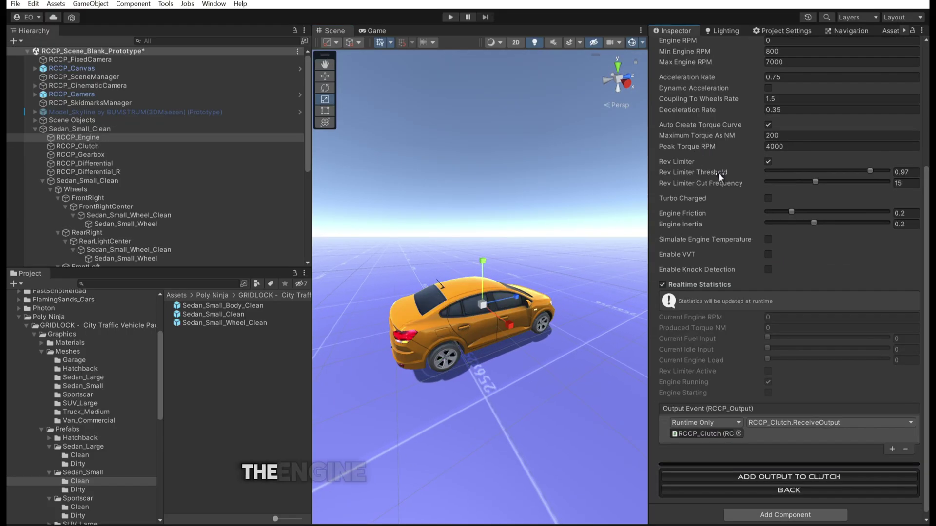
{"action": "scroll", "coordinate": [928, 362], "scroll_direction": "up", "scroll_amount": 5}
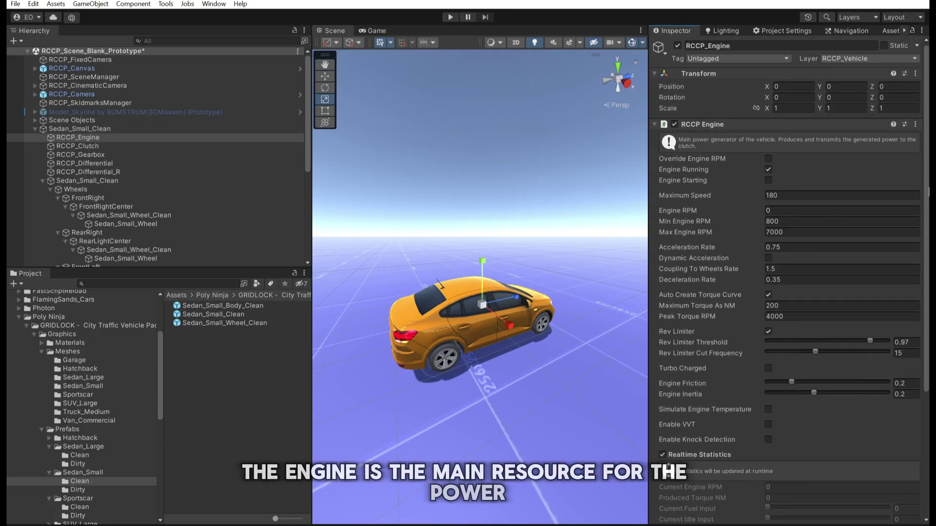
Step: Open the clutch that receives the engine's output and set its inertia to 0
{"action": "scroll", "coordinate": [928, 200], "scroll_direction": "down", "scroll_amount": 3}
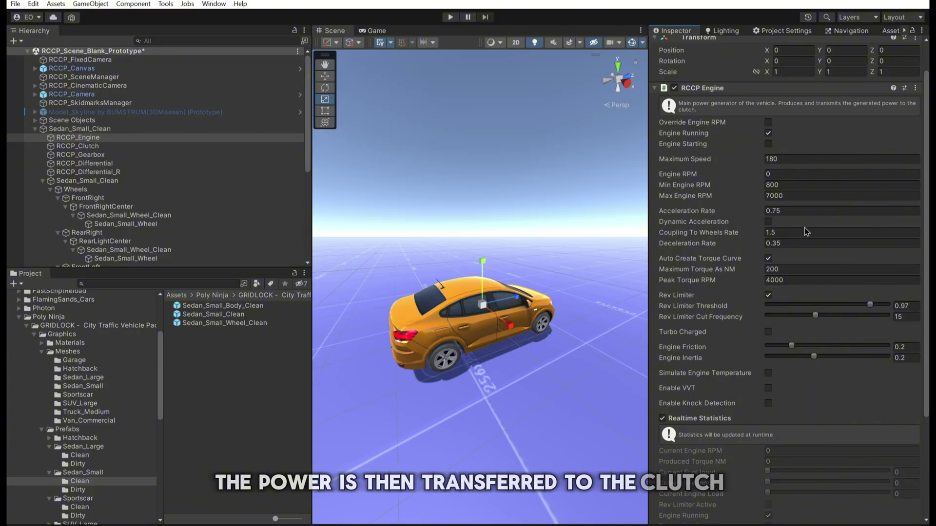
{"action": "scroll", "coordinate": [927, 238], "scroll_direction": "down", "scroll_amount": 3}
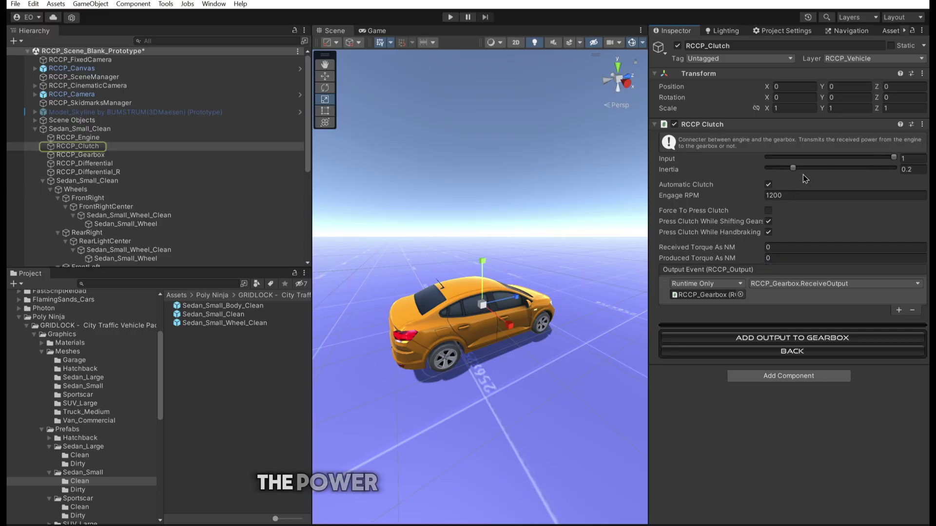
{"action": "left_click_drag", "start_coordinate": [792, 169], "coordinate": [881, 173]}
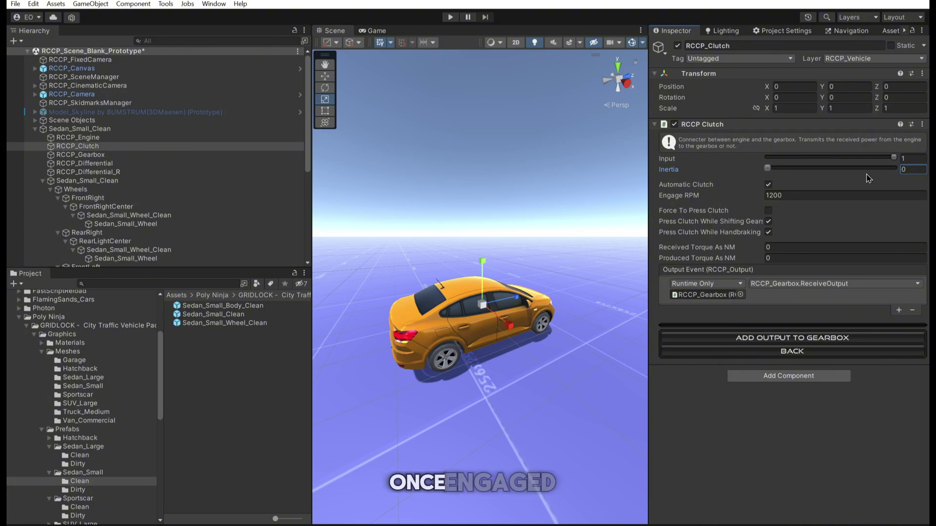
Step: Open the gearbox linked to the clutch's output and examine its gear ratios, transmission type options and differential outputs
{"action": "double_click", "coordinate": [709, 295]}
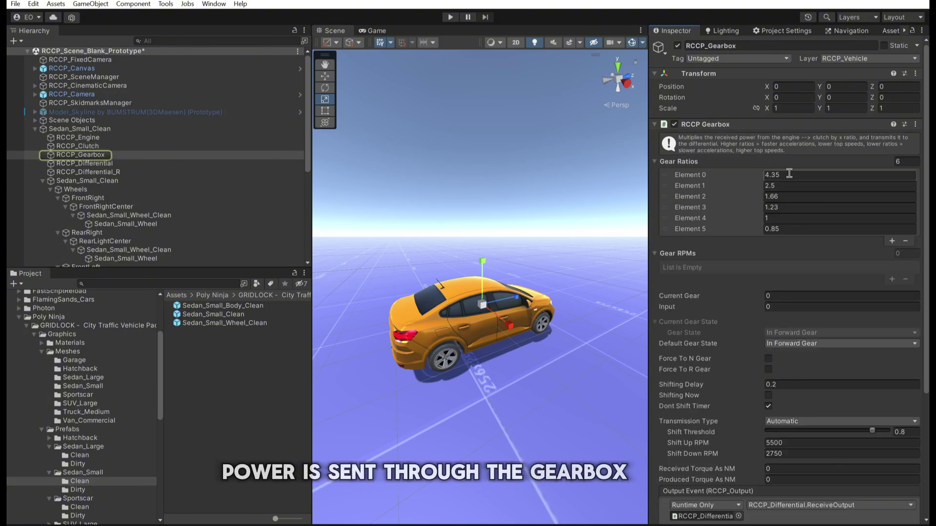
{"action": "left_click", "coordinate": [779, 217]}
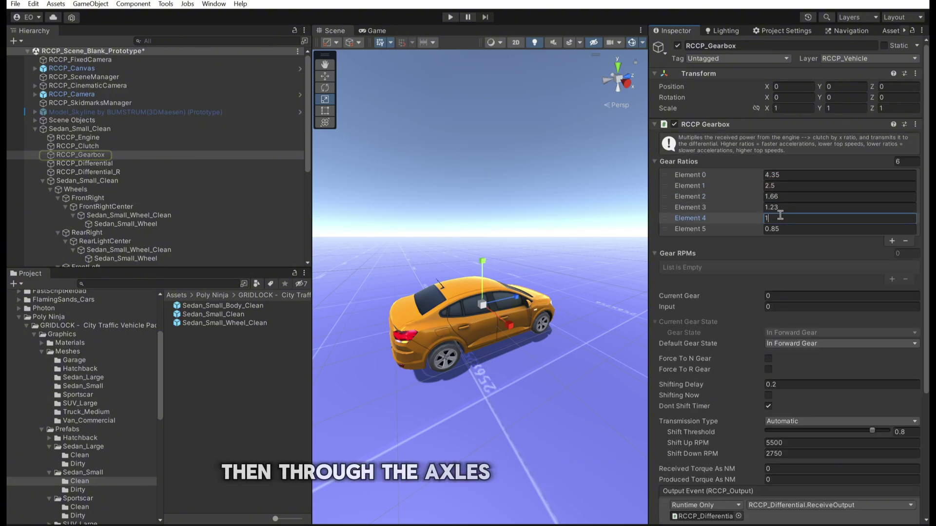
{"action": "left_click", "coordinate": [781, 228]}
{"action": "left_click_drag", "start_coordinate": [925, 158], "coordinate": [928, 277]}
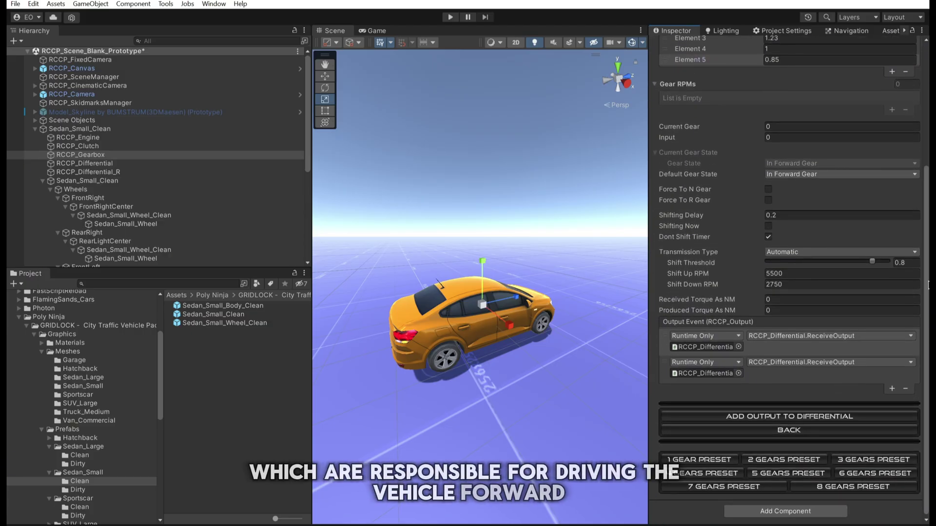
{"action": "left_click", "coordinate": [791, 254]}
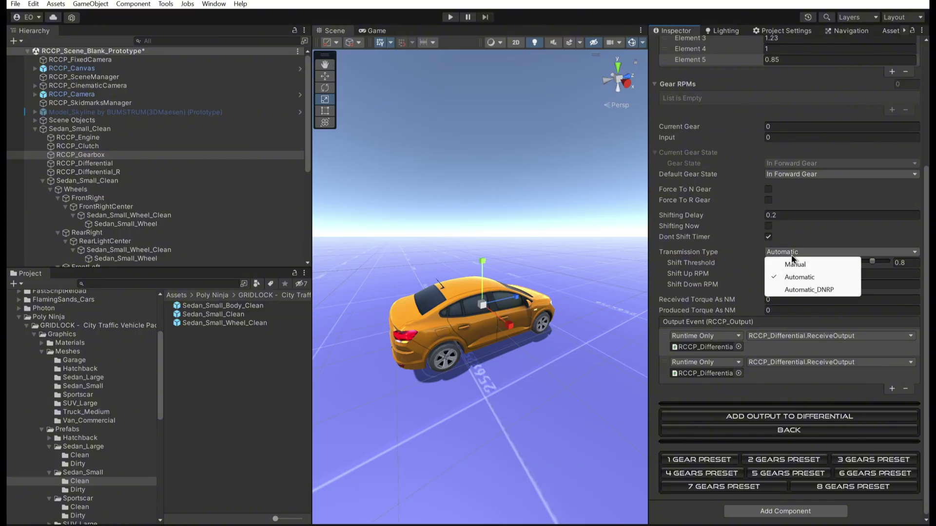
{"action": "left_click", "coordinate": [918, 266]}
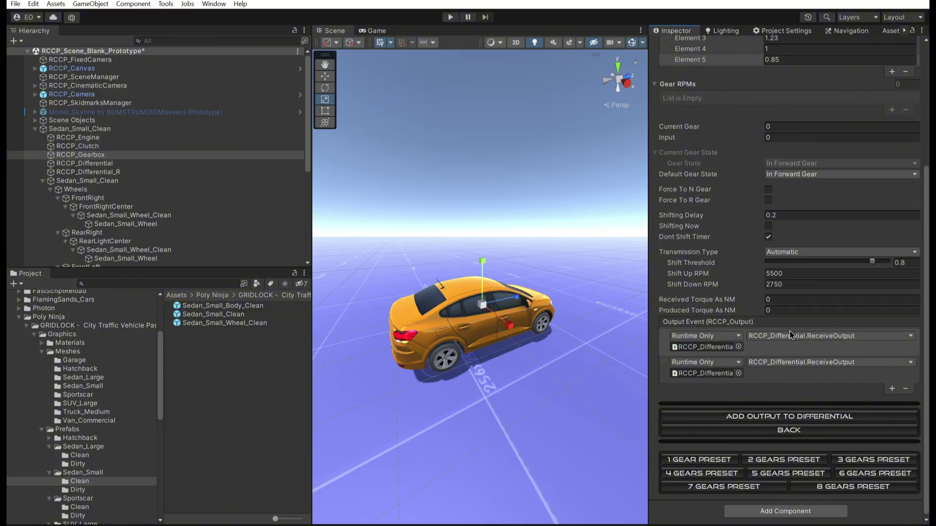
Step: Return to the Sedan_Small_Clean root object and run the check on its differentials
{"action": "left_click", "coordinate": [141, 130]}
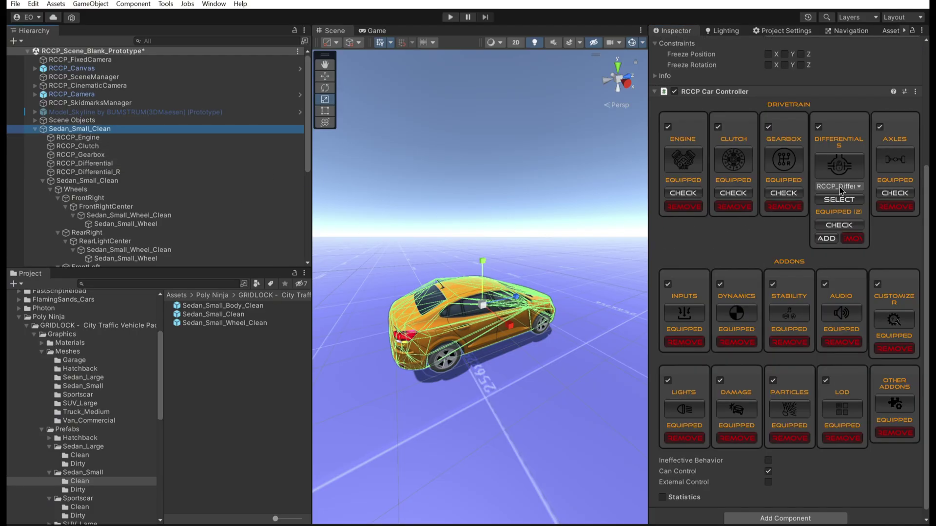
{"action": "left_click", "coordinate": [844, 213]}
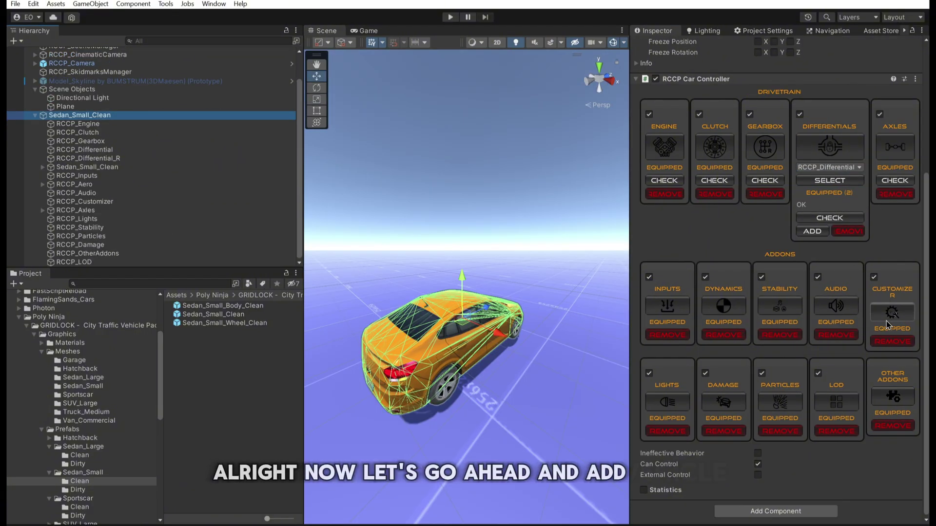
Step: Open the sedan's Lights addon and create a new light of type Headlight_Low Beam
{"action": "left_click", "coordinate": [681, 403]}
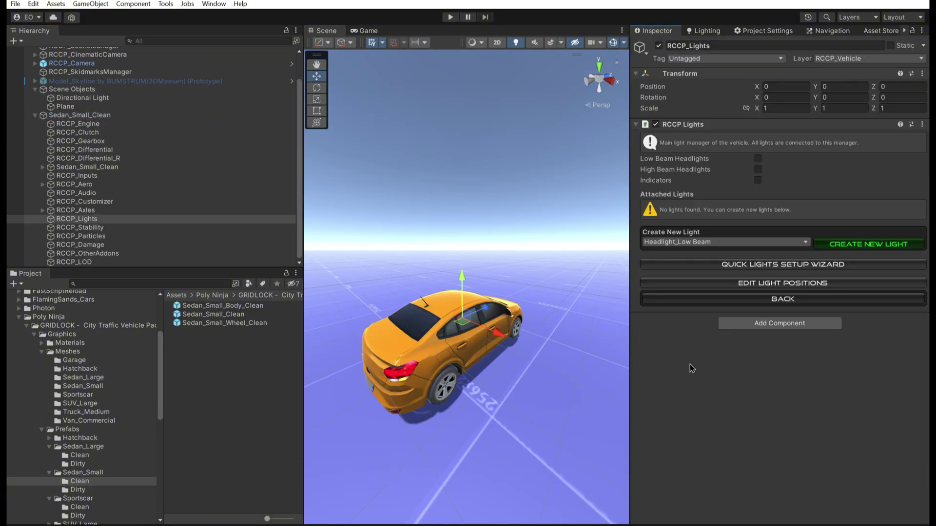
{"action": "left_click", "coordinate": [702, 244]}
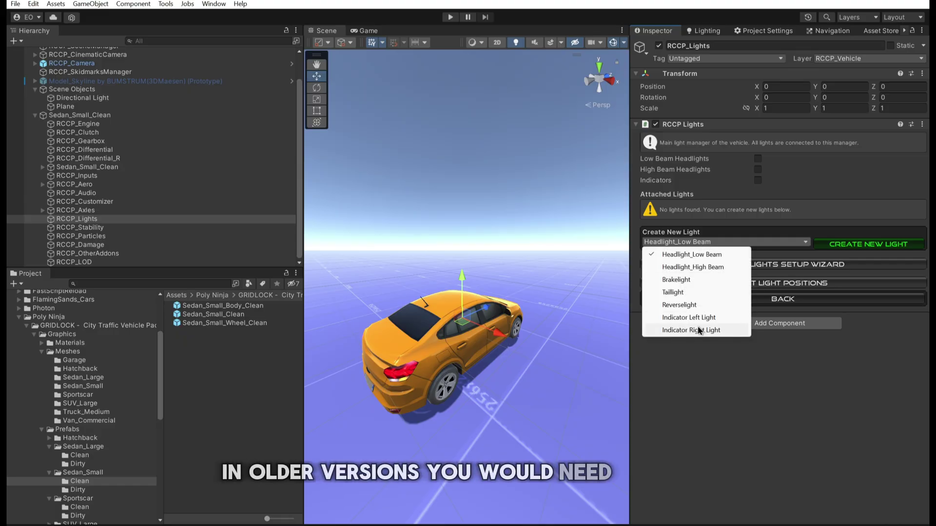
{"action": "left_click", "coordinate": [709, 255]}
{"action": "left_click", "coordinate": [843, 251]}
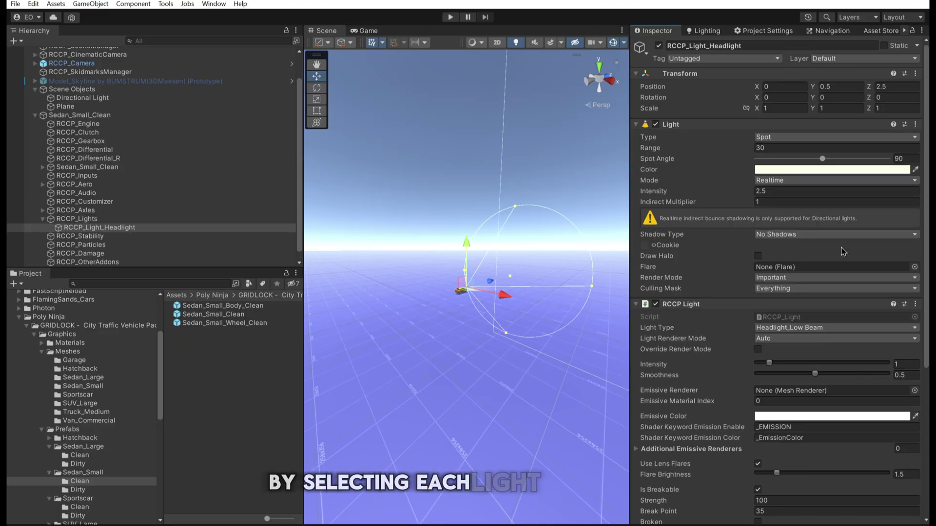
Step: Try to move the new headlight by hand at the front of the sedan
{"action": "mouse_move", "coordinate": [516, 290]}
{"action": "right_mouse_down"}
{"action": "mouse_move", "coordinate": [465, 318]}
{"action": "mouse_move", "coordinate": [539, 291]}
{"action": "mouse_move", "coordinate": [509, 284]}
{"action": "right_mouse_up"}
{"action": "left_click_drag", "start_coordinate": [509, 284], "coordinate": [388, 304], "text": "alt"}
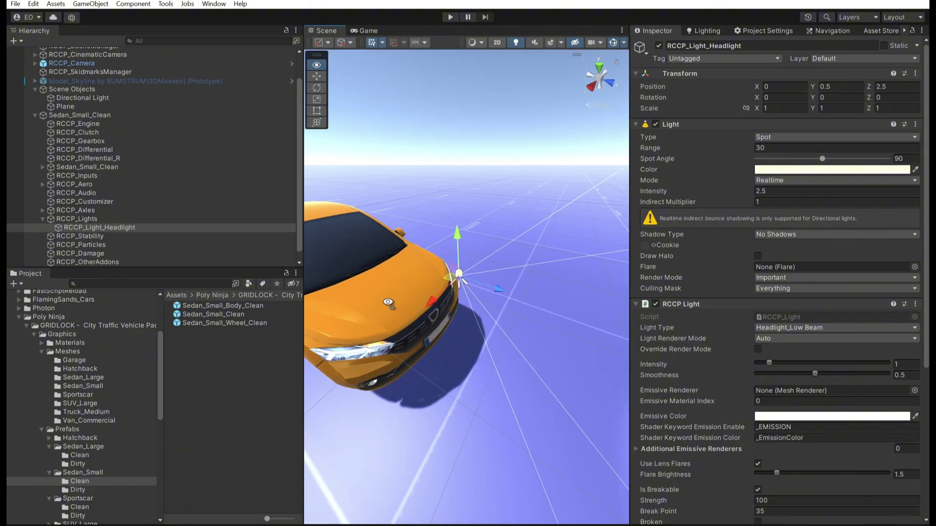
{"action": "left_click_drag", "start_coordinate": [457, 256], "coordinate": [458, 300]}
{"action": "left_click_drag", "start_coordinate": [436, 352], "coordinate": [475, 314]}
{"action": "left_click_drag", "start_coordinate": [534, 295], "coordinate": [460, 278]}
Step: Delete the RCCP_Light_Headlight object and open the quick lights setup wizard for RCCP_Lights
{"action": "left_click", "coordinate": [112, 229]}
{"action": "key", "text": "Delete"}
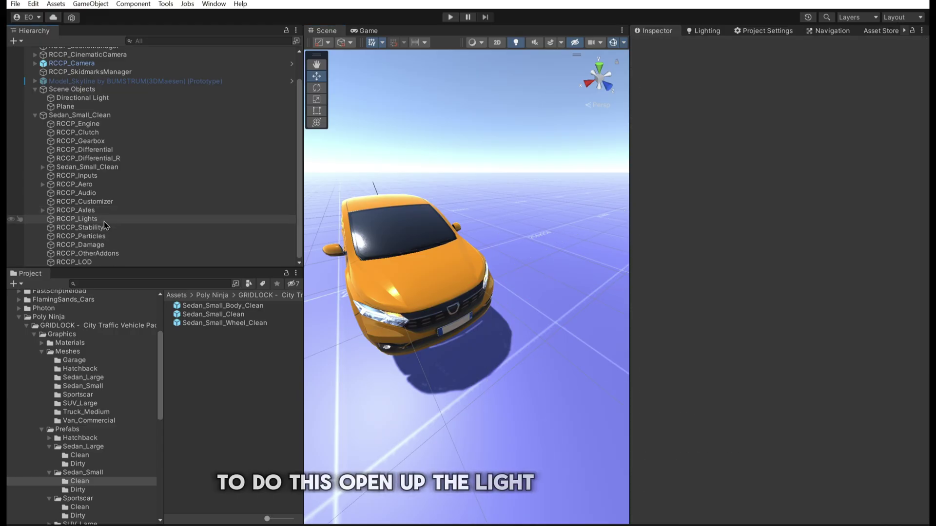
{"action": "left_click", "coordinate": [104, 220]}
{"action": "left_click", "coordinate": [804, 264]}
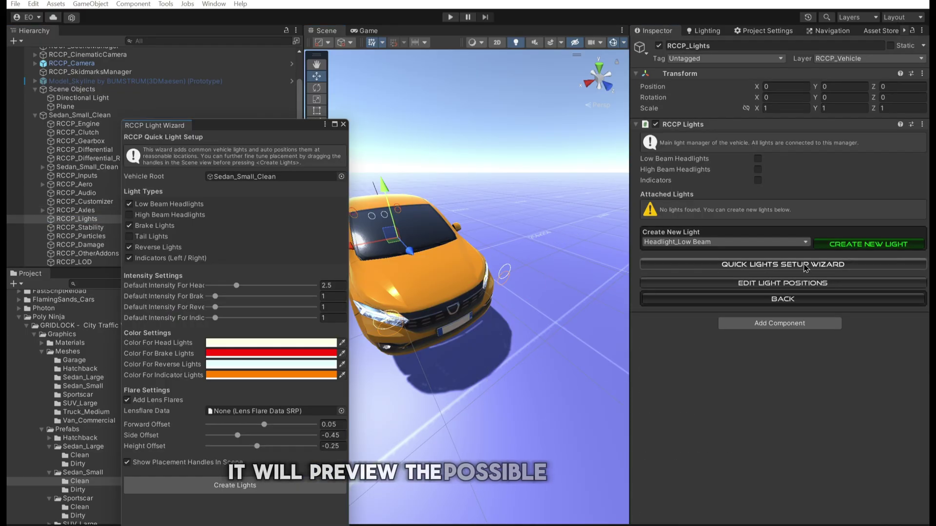
Step: Set the light wizard's height offset to -0.4 against the car's front and create the low beam, brake, reverse and indicator lights
{"action": "right_click_drag", "start_coordinate": [447, 216], "coordinate": [450, 227]}
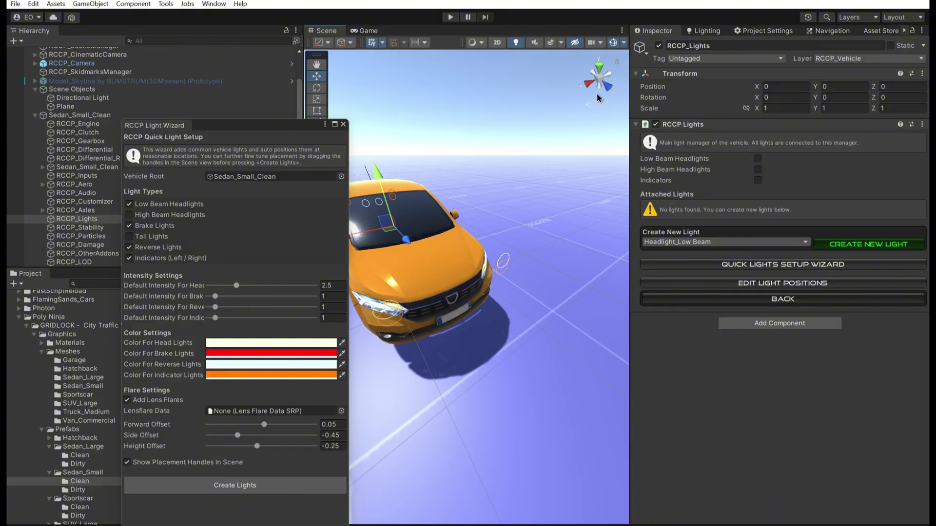
{"action": "left_click_drag", "start_coordinate": [481, 230], "coordinate": [566, 254], "text": "alt"}
{"action": "left_click", "coordinate": [609, 85]}
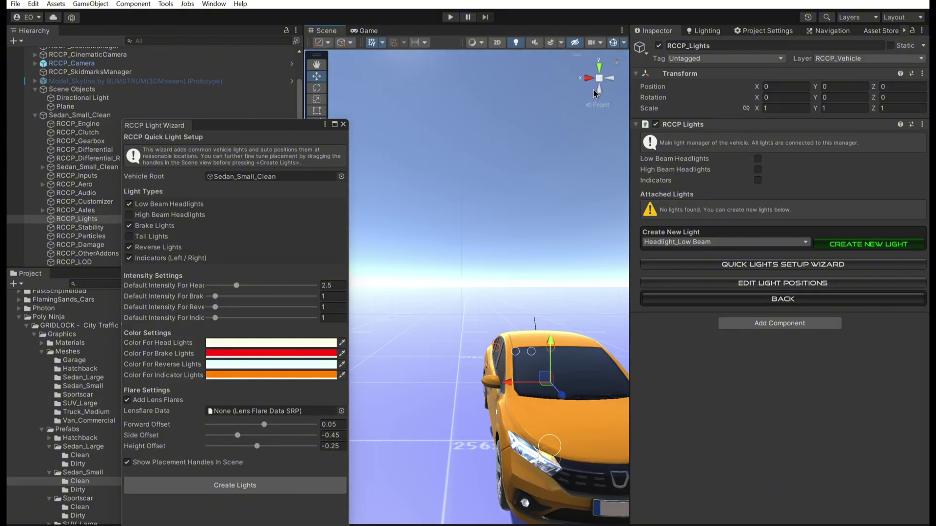
{"action": "left_click", "coordinate": [600, 78]}
{"action": "key", "text": "f"}
{"action": "scroll", "coordinate": [494, 316], "scroll_direction": "down", "scroll_amount": 5}
{"action": "middle_click_drag", "start_coordinate": [493, 314], "coordinate": [516, 319]}
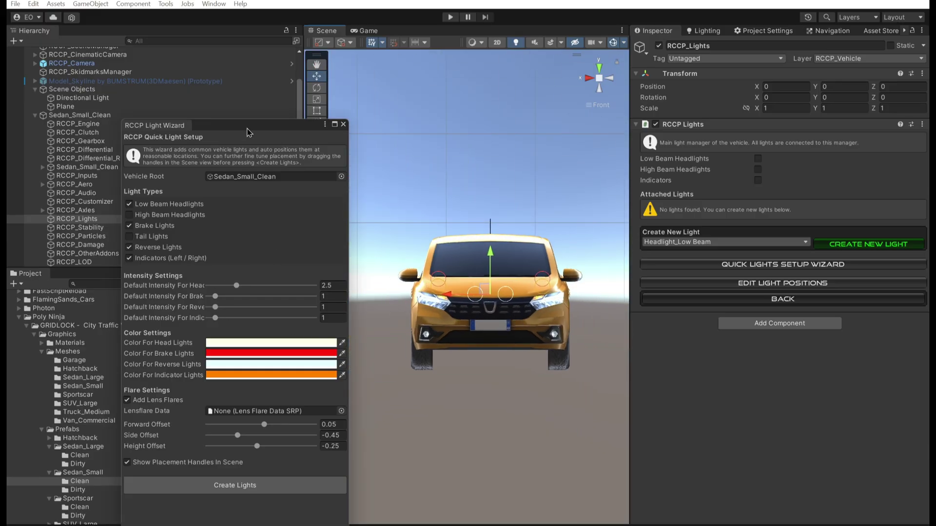
{"action": "left_click_drag", "start_coordinate": [249, 133], "coordinate": [231, 86]}
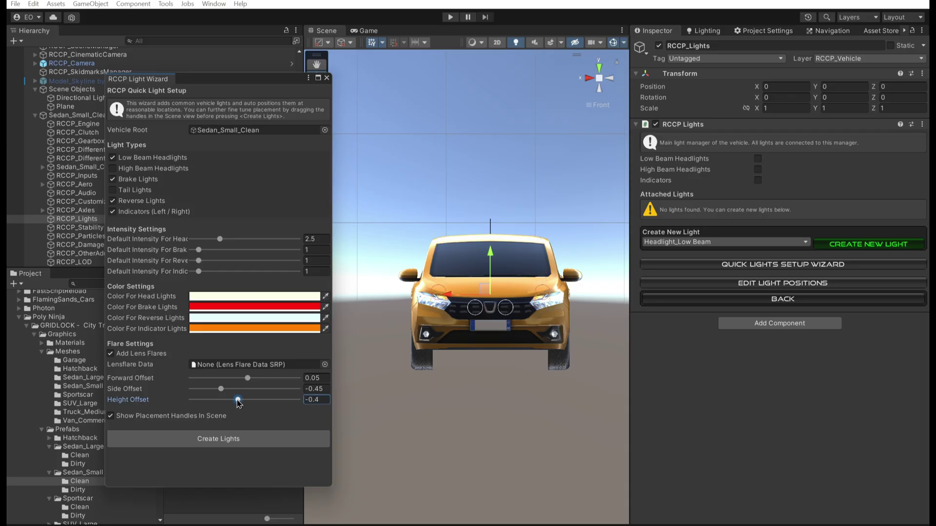
{"action": "left_click", "coordinate": [172, 443]}
{"action": "left_click", "coordinate": [542, 283]}
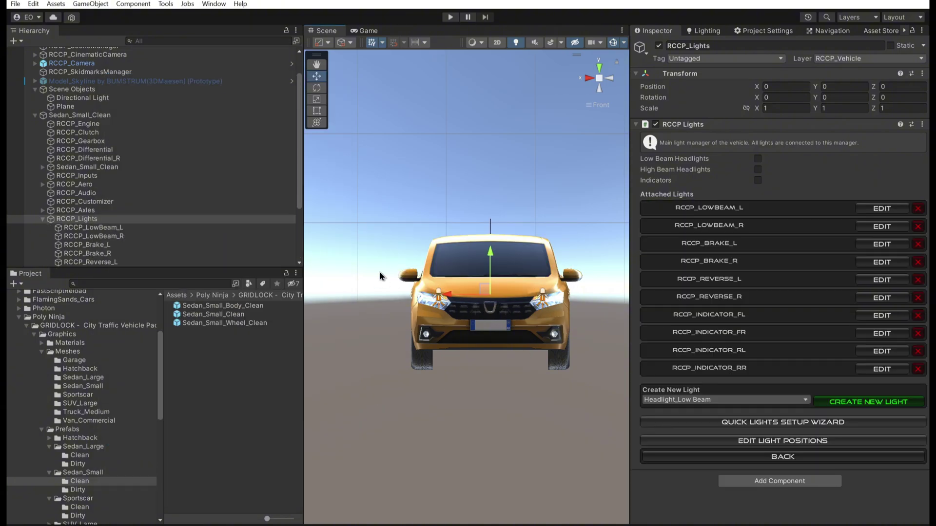
Step: Enable light position editing for RCCP_Lights and choose Brakelight #2 with the car seen from behind
{"action": "middle_click_drag", "start_coordinate": [492, 334], "coordinate": [461, 331]}
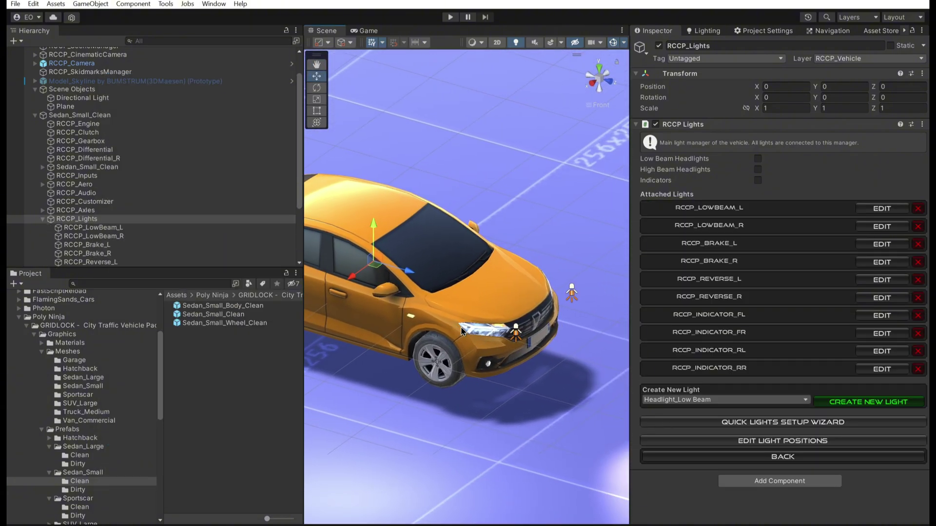
{"action": "left_click", "coordinate": [782, 441]}
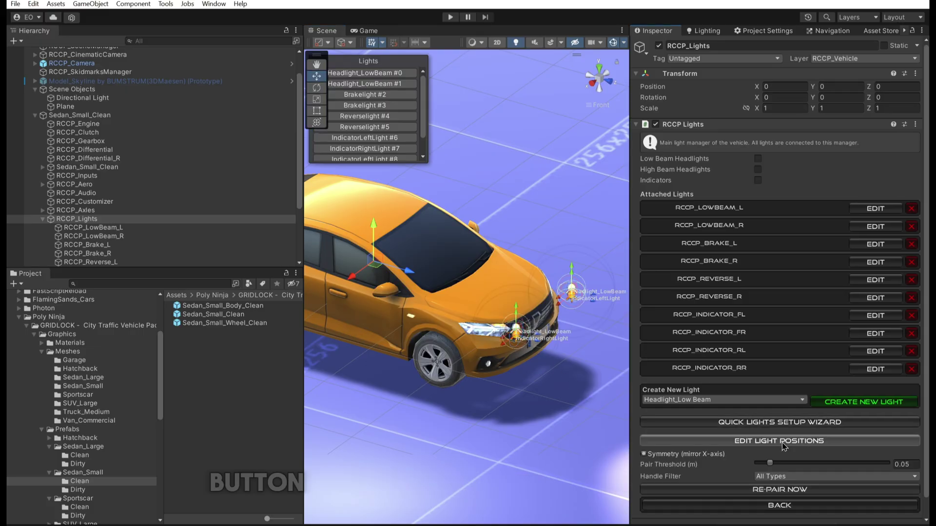
{"action": "left_click", "coordinate": [596, 68]}
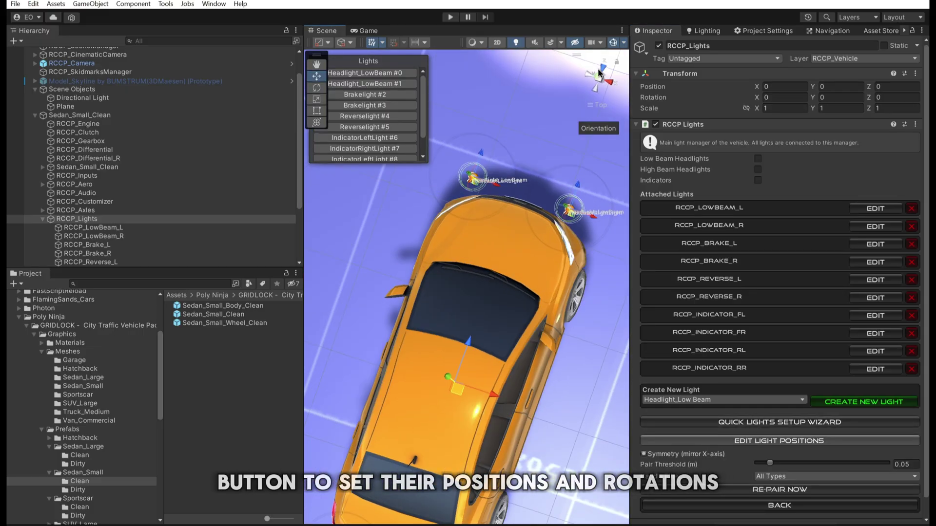
{"action": "left_click", "coordinate": [601, 78]}
{"action": "left_click", "coordinate": [599, 79]}
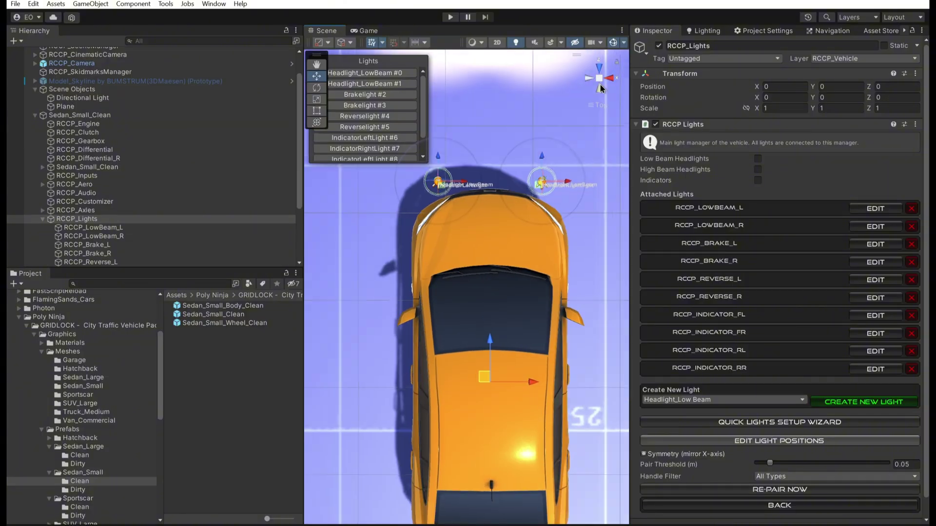
{"action": "left_click", "coordinate": [599, 89]}
{"action": "left_click", "coordinate": [599, 69]}
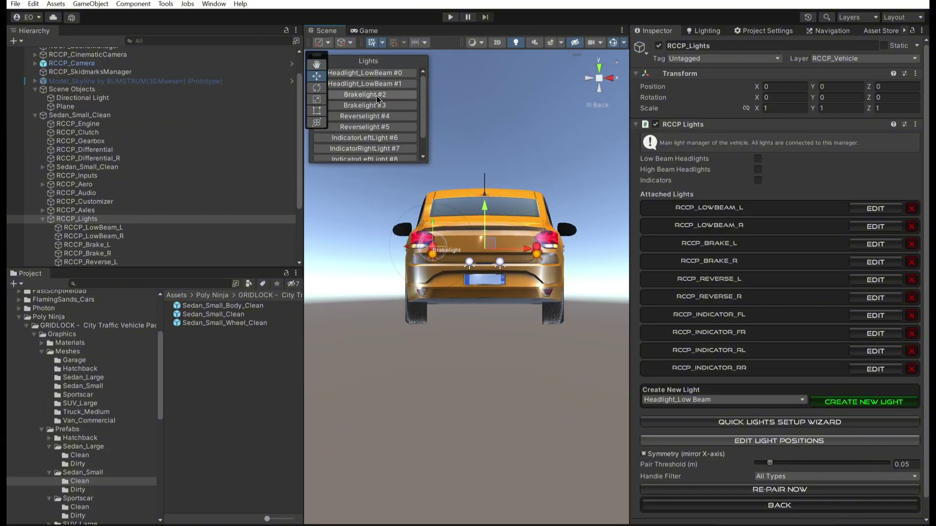
Step: Position the mirrored pair of brake lights inside the sedan's tail lamps
{"action": "scroll", "coordinate": [458, 288], "scroll_direction": "down", "scroll_amount": 5}
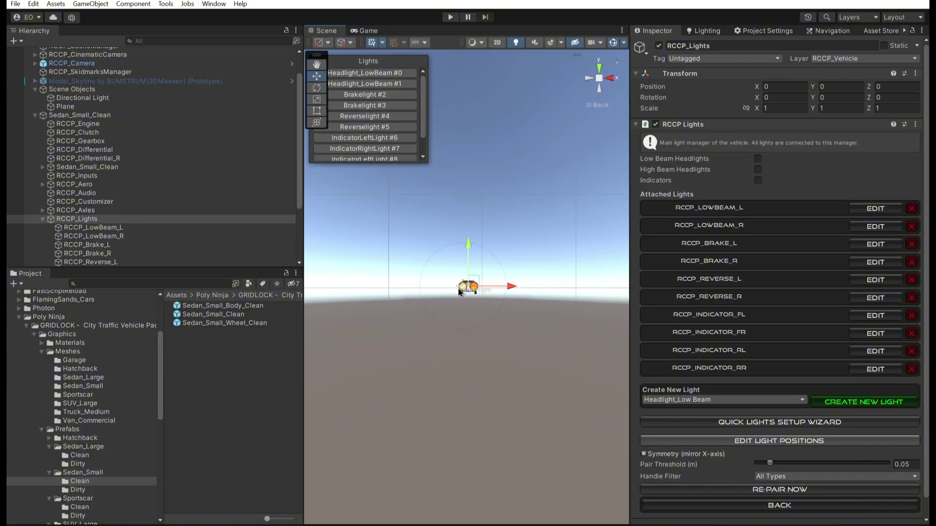
{"action": "scroll", "coordinate": [458, 289], "scroll_direction": "up", "scroll_amount": 8}
{"action": "mouse_move", "coordinate": [458, 288]}
{"action": "middle_mouse_down"}
{"action": "mouse_move", "coordinate": [477, 287]}
{"action": "mouse_move", "coordinate": [469, 286]}
{"action": "middle_mouse_up"}
{"action": "scroll", "coordinate": [477, 287], "scroll_direction": "down", "scroll_amount": 3}
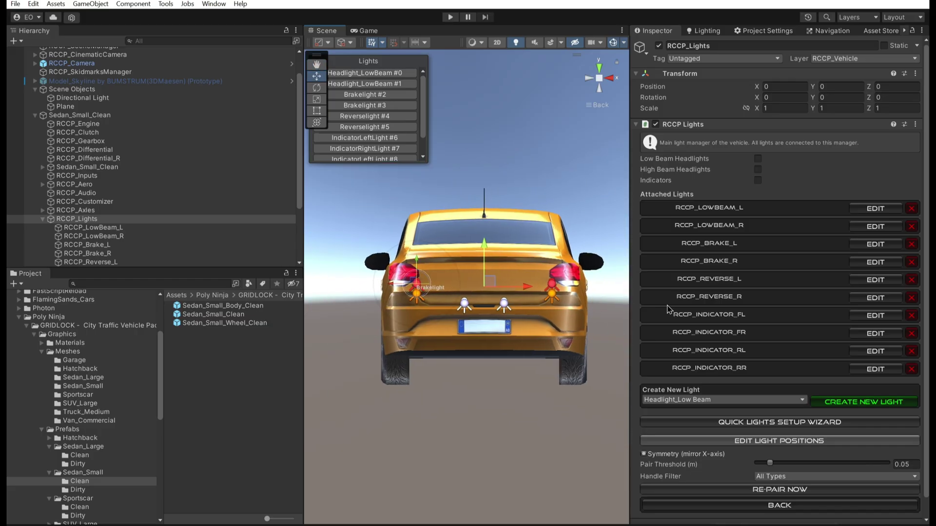
{"action": "left_click_drag", "start_coordinate": [630, 298], "coordinate": [731, 298]}
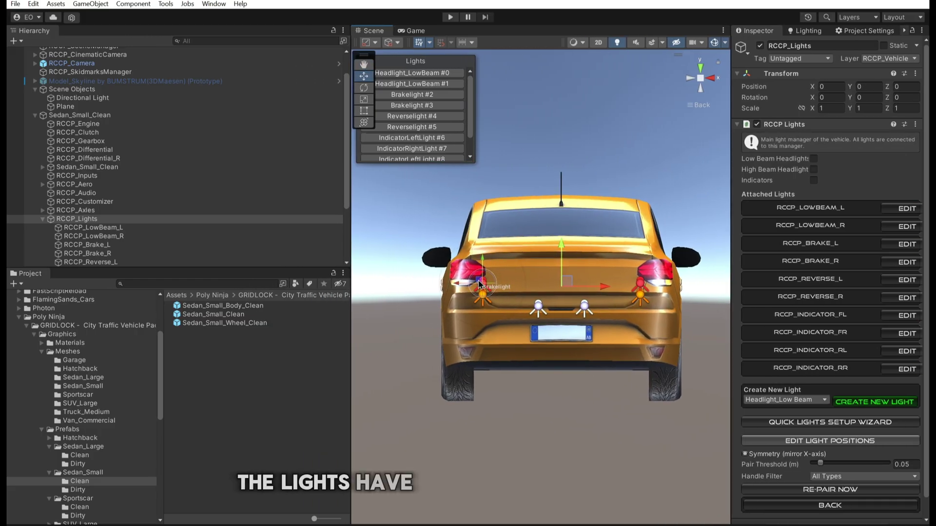
{"action": "left_click_drag", "start_coordinate": [467, 280], "coordinate": [589, 347], "text": "alt"}
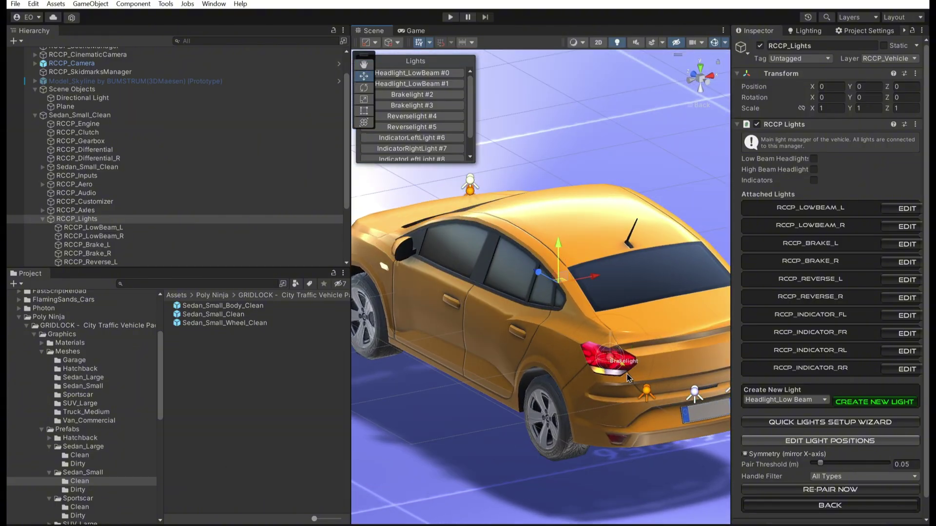
{"action": "middle_click_drag", "start_coordinate": [642, 381], "coordinate": [488, 371]}
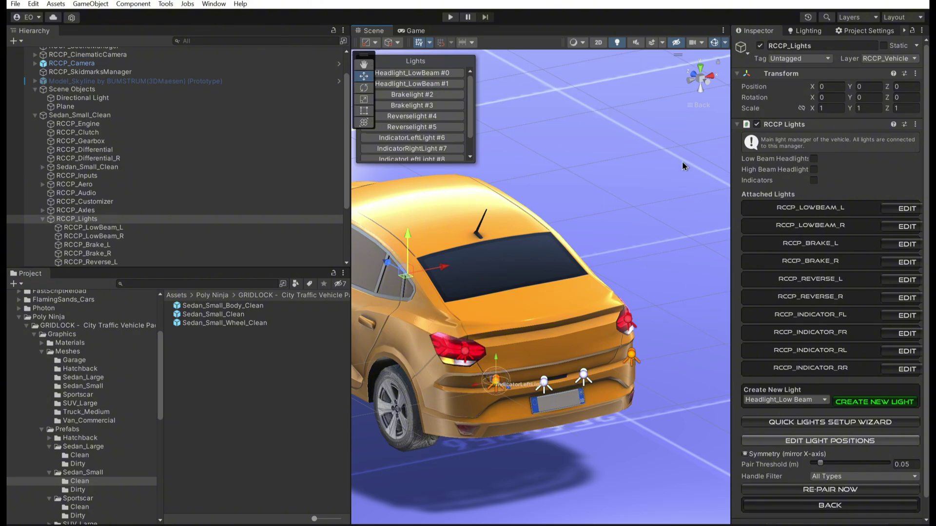
Step: Position the rear indicator lights in the outer lower part of the tail lamps
{"action": "left_click", "coordinate": [709, 84]}
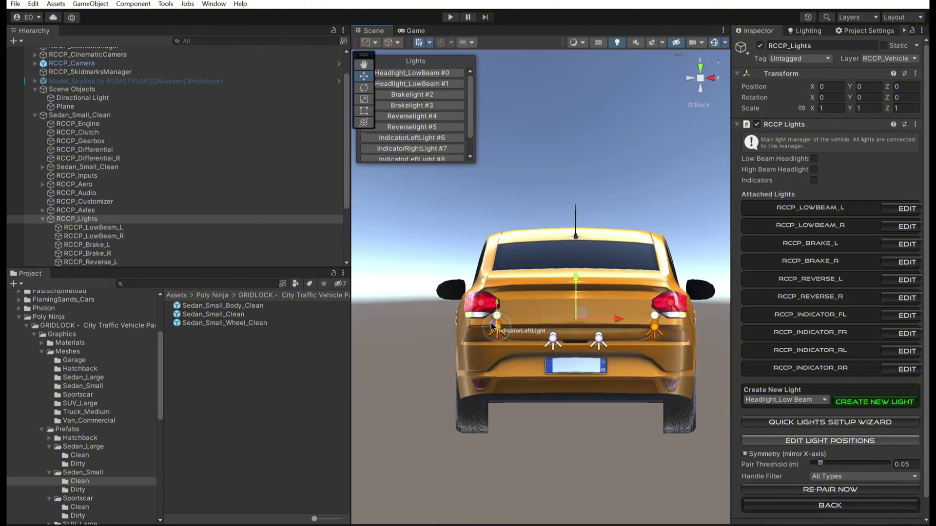
{"action": "left_click_drag", "start_coordinate": [467, 312], "coordinate": [640, 411], "text": "alt"}
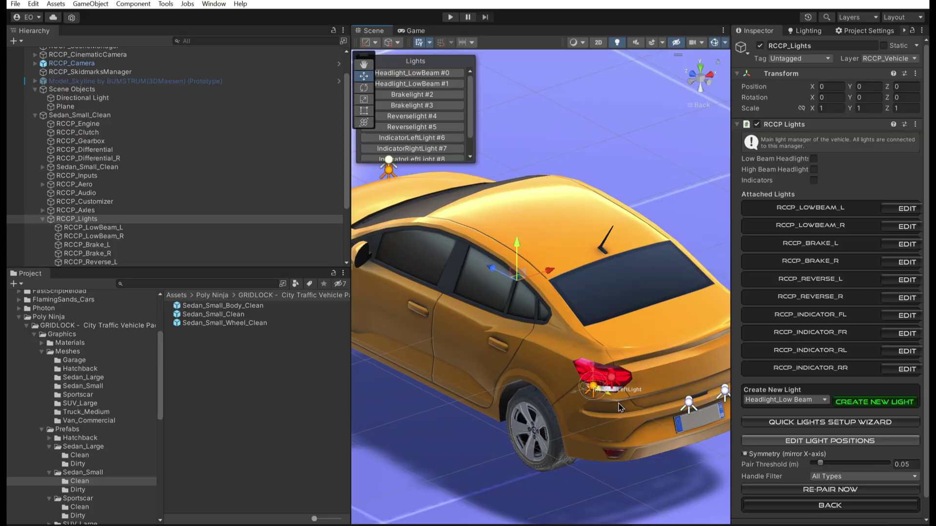
{"action": "left_click_drag", "start_coordinate": [673, 381], "coordinate": [600, 350], "text": "alt"}
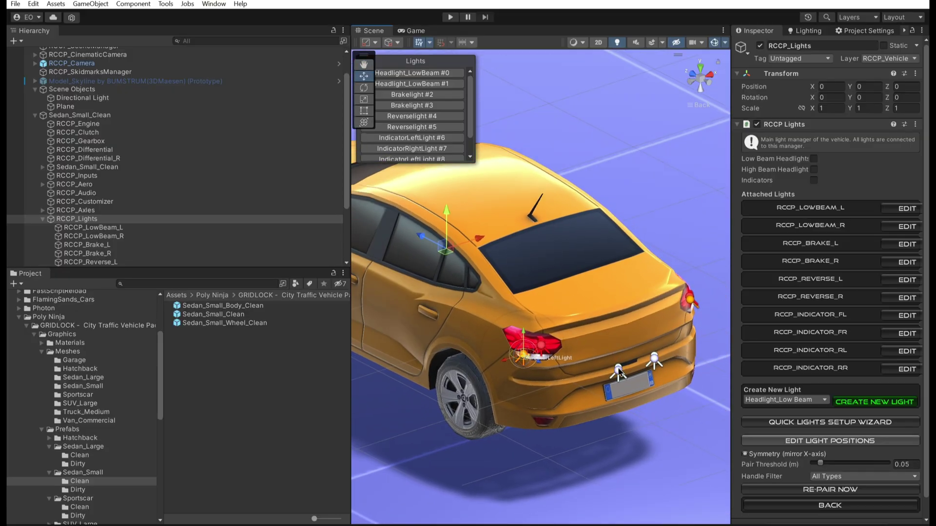
Step: Move the reverse lights from beside the number plate into the white sections of the tail lamps
{"action": "left_click", "coordinate": [705, 84]}
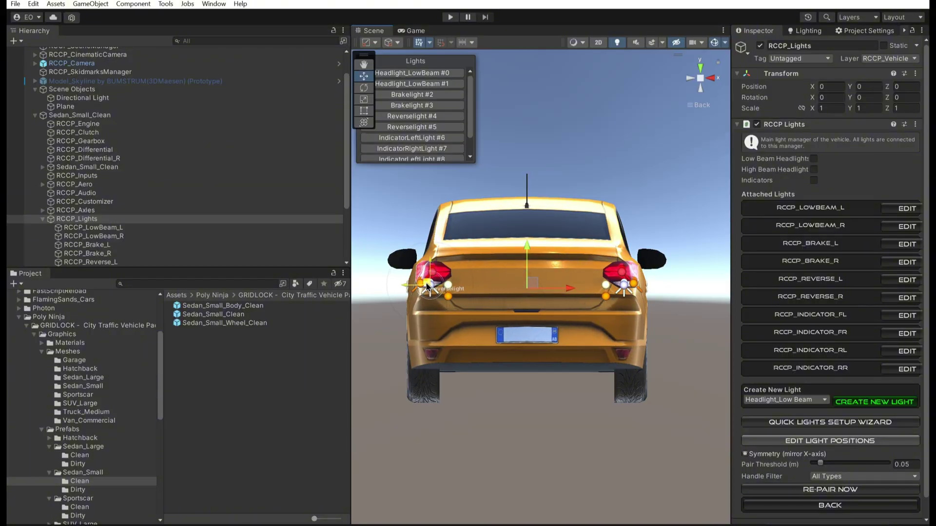
{"action": "left_click_drag", "start_coordinate": [427, 287], "coordinate": [541, 326], "text": "alt"}
{"action": "middle_click_drag", "start_coordinate": [541, 324], "coordinate": [561, 349]}
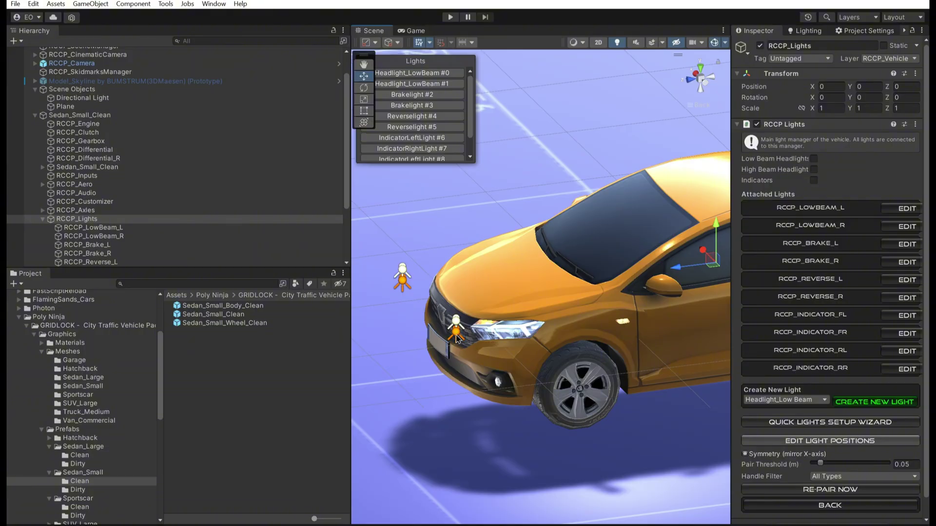
Step: Position the front indicator lights at the inner ends of the sedan's headlamps
{"action": "left_click", "coordinate": [686, 81]}
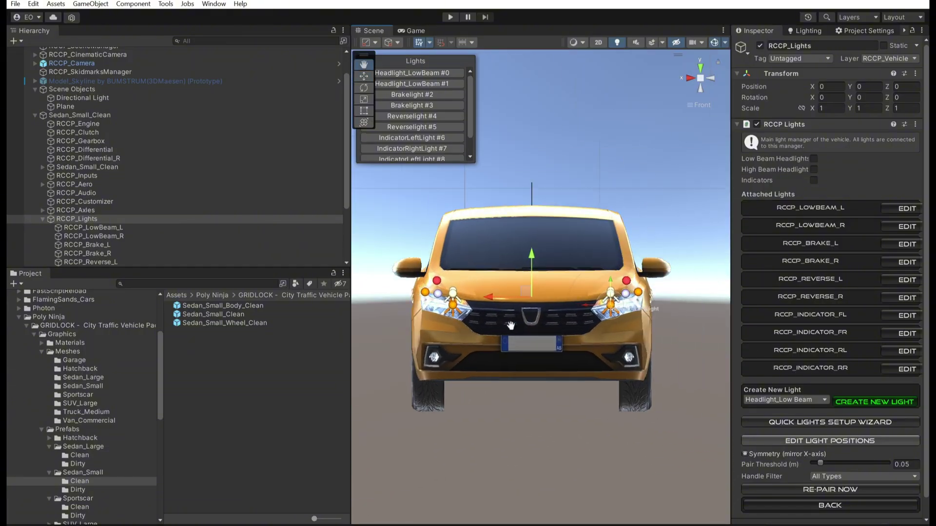
{"action": "scroll", "coordinate": [537, 335], "scroll_direction": "up", "scroll_amount": 5}
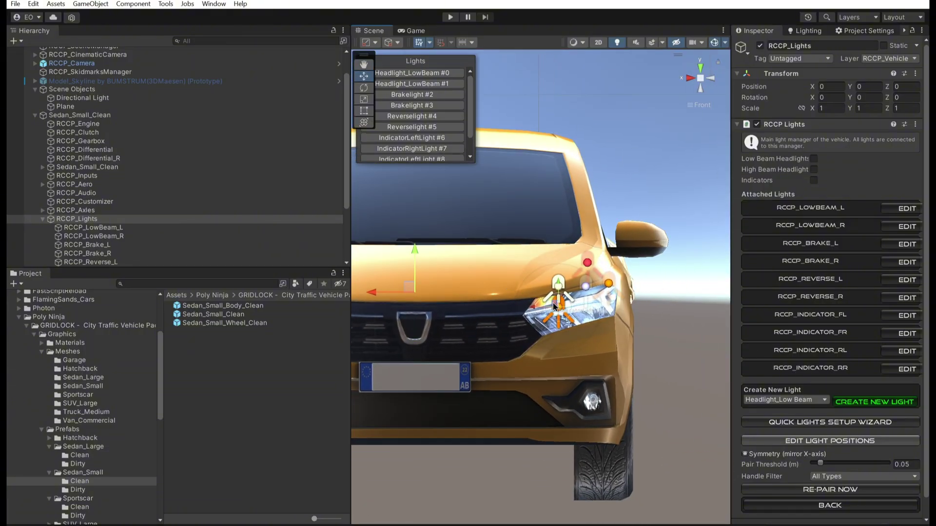
{"action": "left_click_drag", "start_coordinate": [542, 301], "coordinate": [465, 379], "text": "alt"}
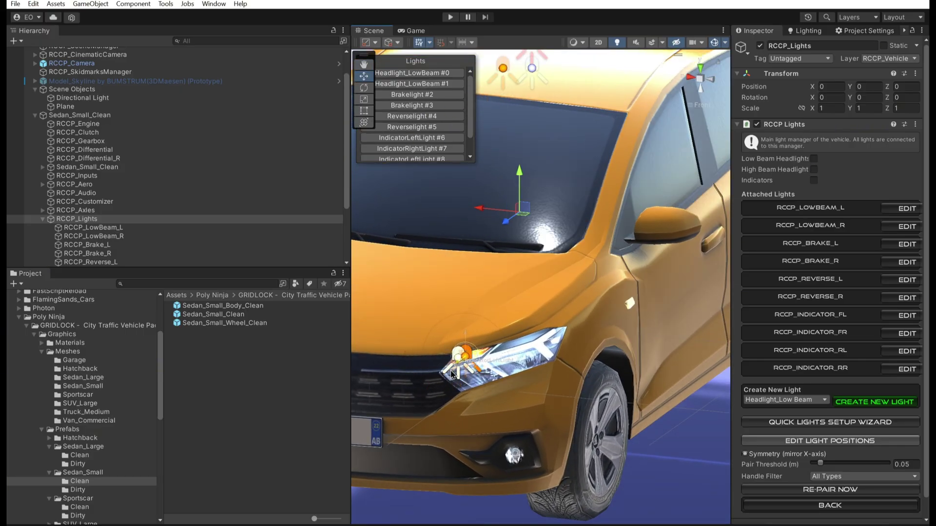
{"action": "middle_click_drag", "start_coordinate": [565, 318], "coordinate": [642, 264]}
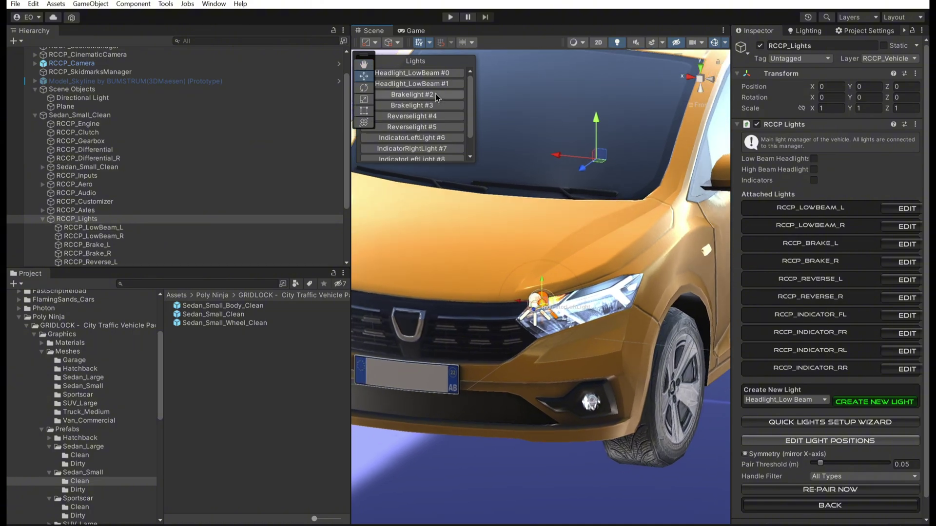
Step: Position the low beam headlights inside the headlamp lenses and return to the Sedan_Small_Clean root object
{"action": "left_click", "coordinate": [692, 81]}
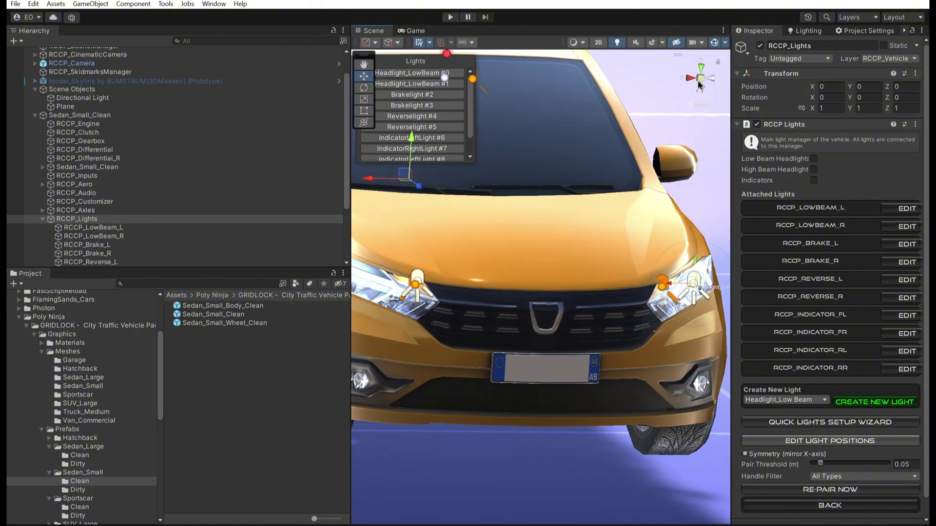
{"action": "left_click", "coordinate": [710, 80]}
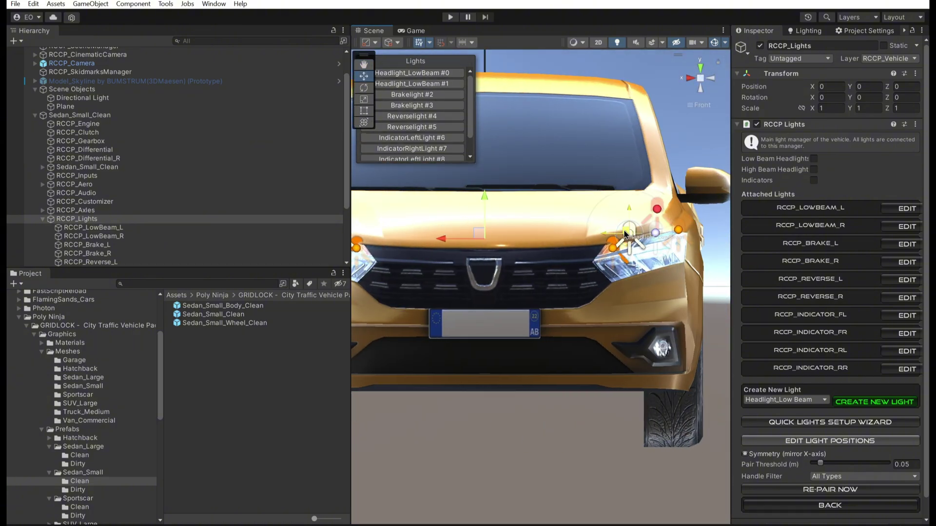
{"action": "right_click_drag", "start_coordinate": [653, 250], "coordinate": [514, 331]}
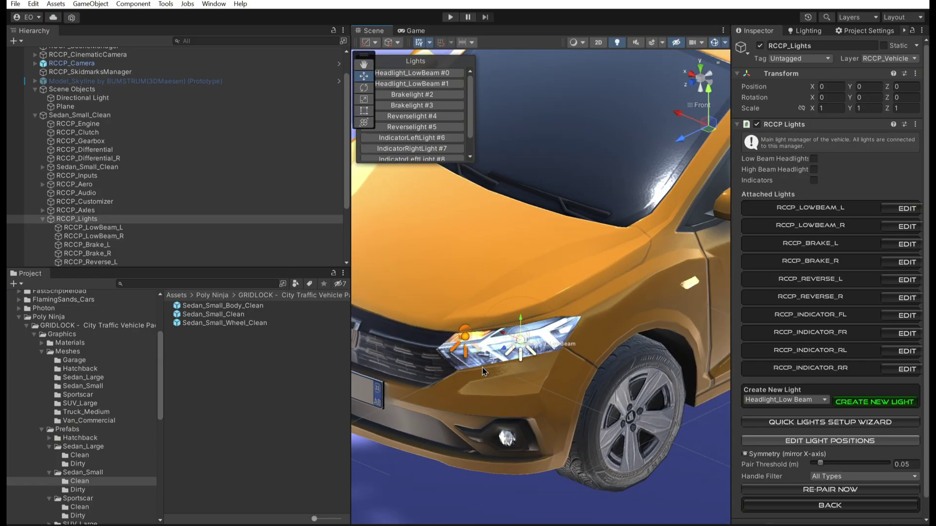
{"action": "left_click_drag", "start_coordinate": [481, 367], "coordinate": [481, 306], "text": "alt"}
{"action": "middle_click_drag", "start_coordinate": [481, 306], "coordinate": [524, 340]}
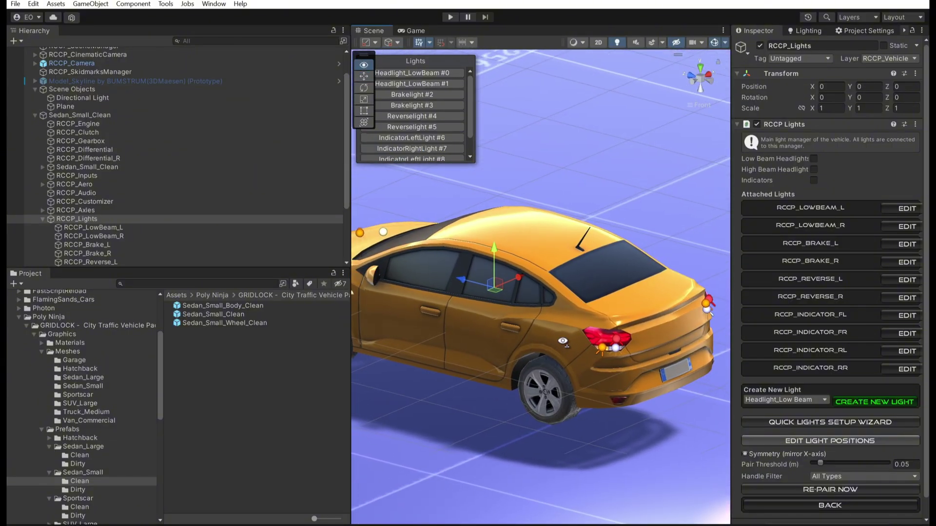
{"action": "left_click_drag", "start_coordinate": [523, 340], "coordinate": [492, 337], "text": "alt"}
{"action": "middle_click_drag", "start_coordinate": [492, 337], "coordinate": [456, 317]}
{"action": "scroll", "coordinate": [815, 386], "scroll_direction": "down", "scroll_amount": 2}
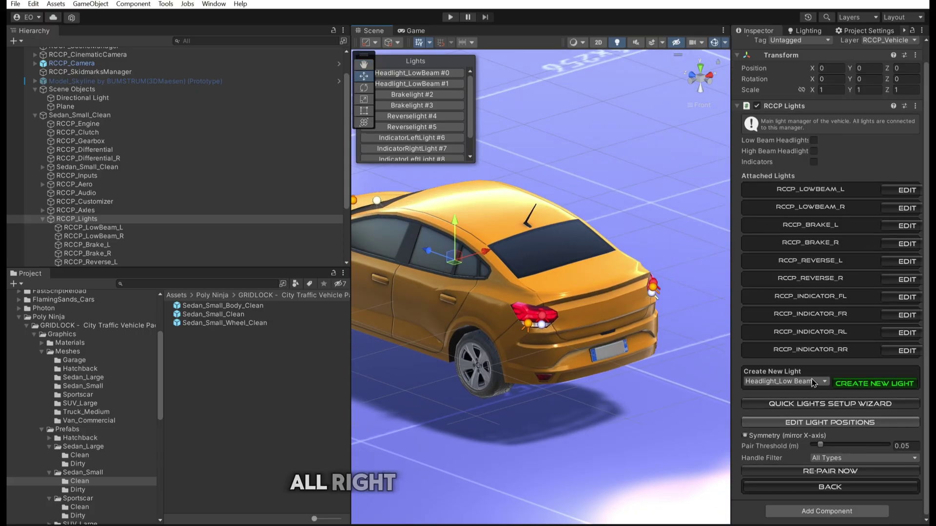
{"action": "left_click", "coordinate": [815, 488]}
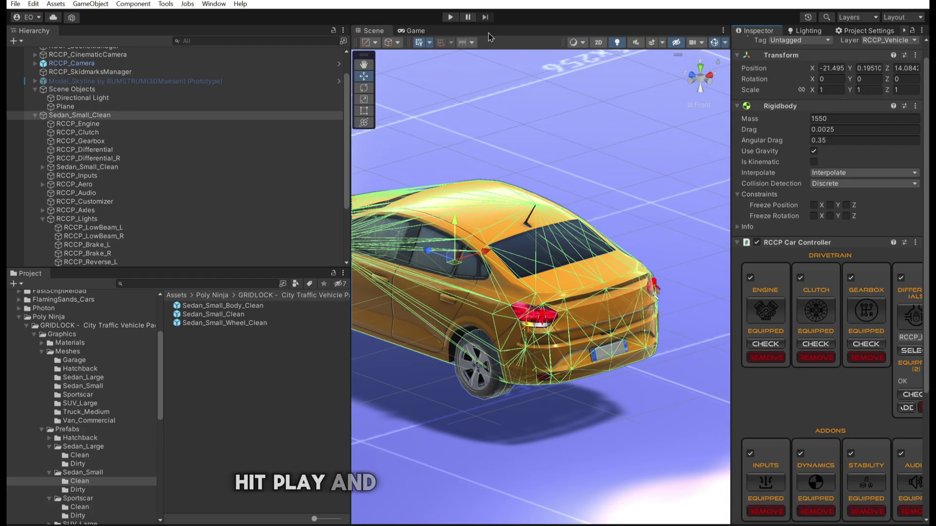
Step: Run the scene and test the sedan's headlights with the camera turned to the front of the car
{"action": "left_click", "coordinate": [450, 17]}
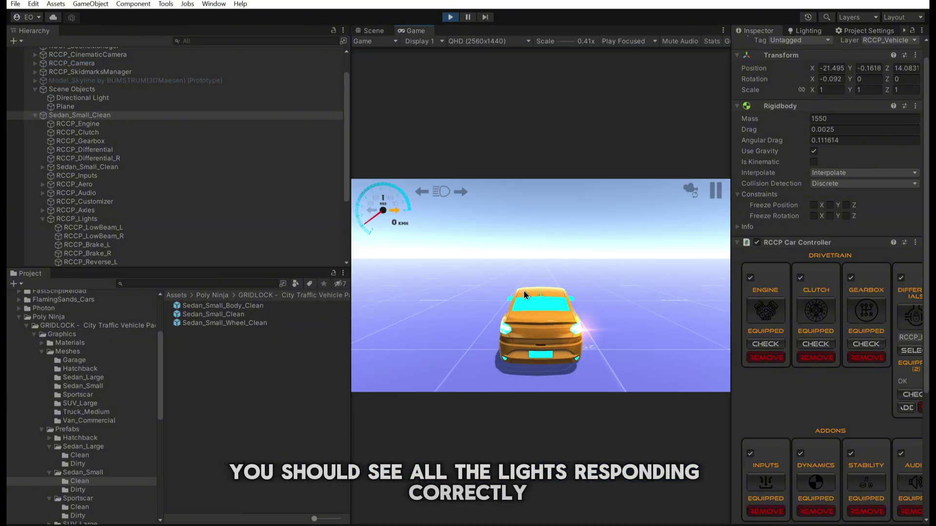
{"action": "key", "text": "l"}
{"action": "left_click_drag", "start_coordinate": [525, 295], "coordinate": [665, 315]}
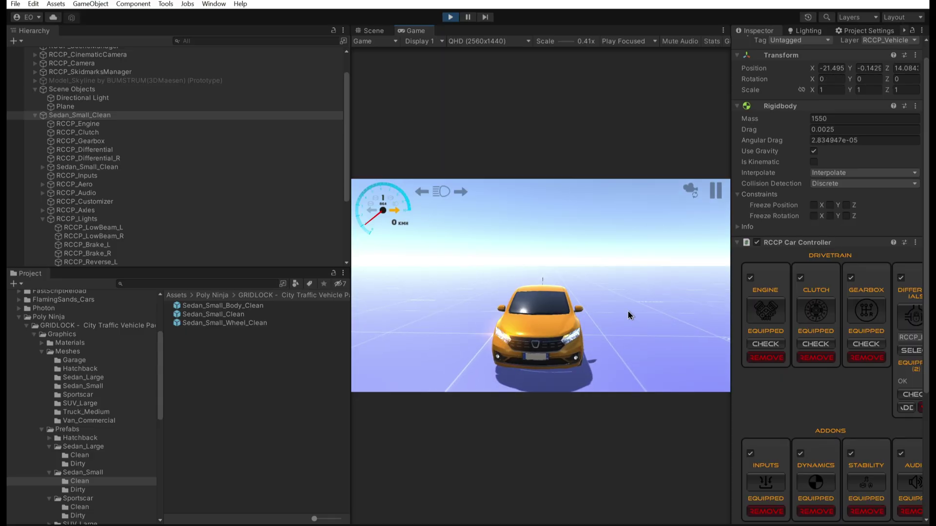
Step: Turn the game camera behind the sedan and drive it forward and in reverse to check the rear lights
{"action": "left_click_drag", "start_coordinate": [651, 304], "coordinate": [510, 323]}
{"action": "key", "text": "w"}
{"action": "key", "text": "w"}
{"action": "key", "text": "s"}
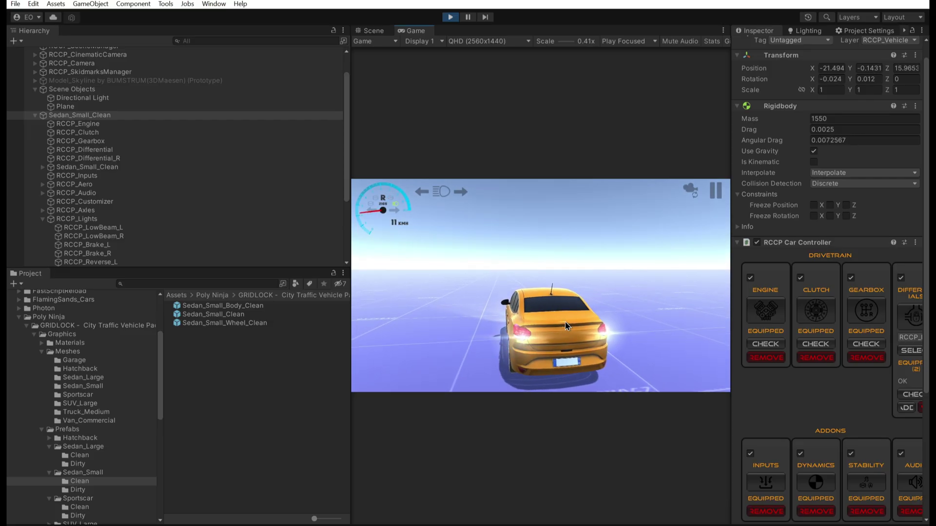
{"action": "key", "text": "w"}
{"action": "mouse_move", "coordinate": [575, 325]}
{"action": "left_mouse_down"}
{"action": "mouse_move", "coordinate": [696, 317]}
{"action": "mouse_move", "coordinate": [588, 316]}
{"action": "left_mouse_up"}
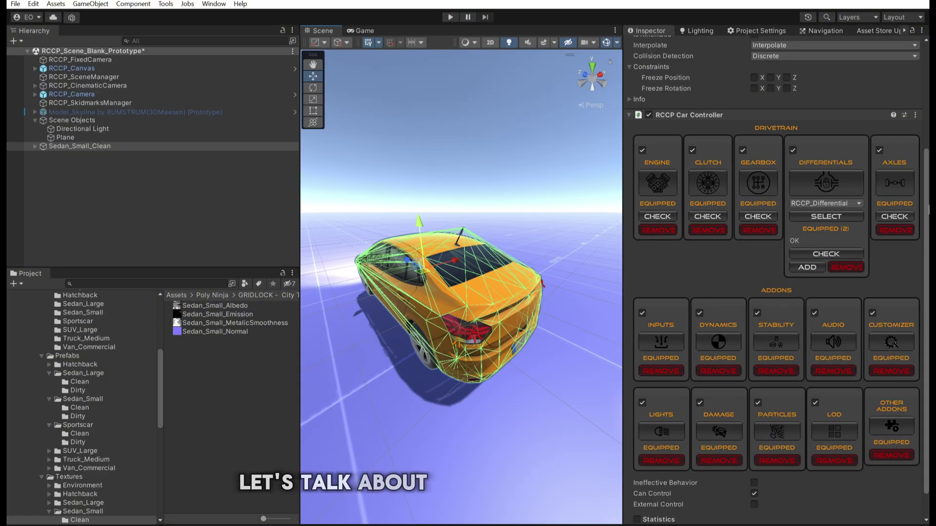
Step: Open the sedan's RCCP Damage component and disable Auto Install
{"action": "scroll", "coordinate": [893, 343], "scroll_direction": "down", "scroll_amount": 2}
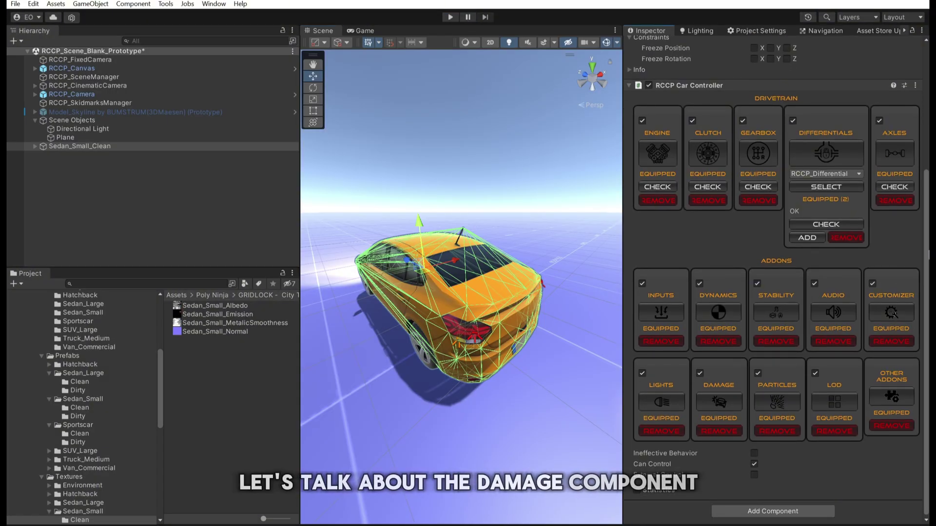
{"action": "left_click", "coordinate": [731, 400]}
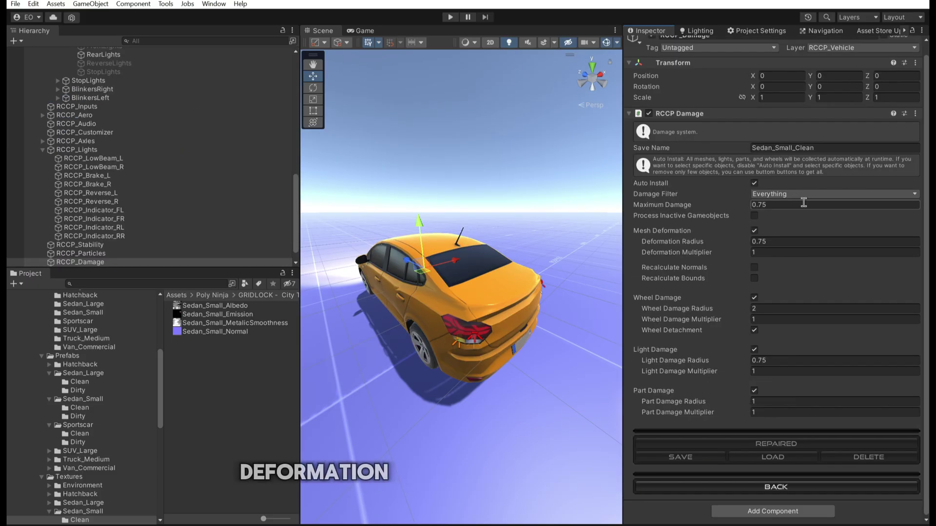
{"action": "mouse_move", "coordinate": [749, 186]}
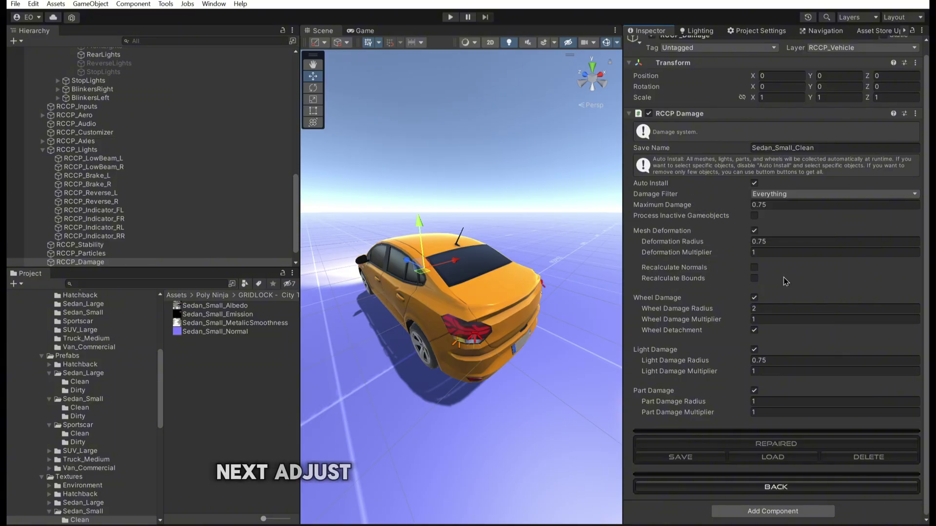
{"action": "left_click", "coordinate": [754, 183]}
Step: Collect the sedan's meshes, lights and wheels into the damage component's lists
{"action": "scroll", "coordinate": [928, 222], "scroll_direction": "down", "scroll_amount": 2}
{"action": "scroll", "coordinate": [928, 222], "scroll_direction": "down", "scroll_amount": 5}
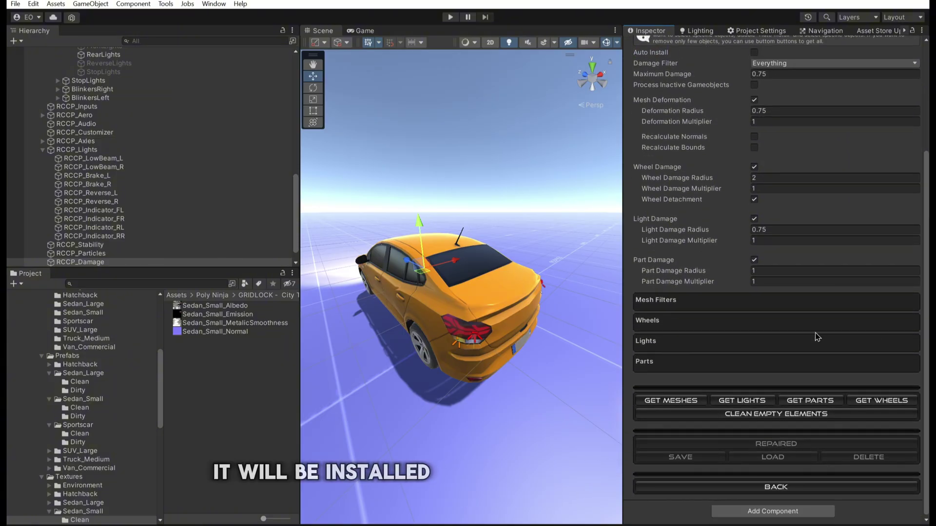
{"action": "left_click", "coordinate": [672, 400]}
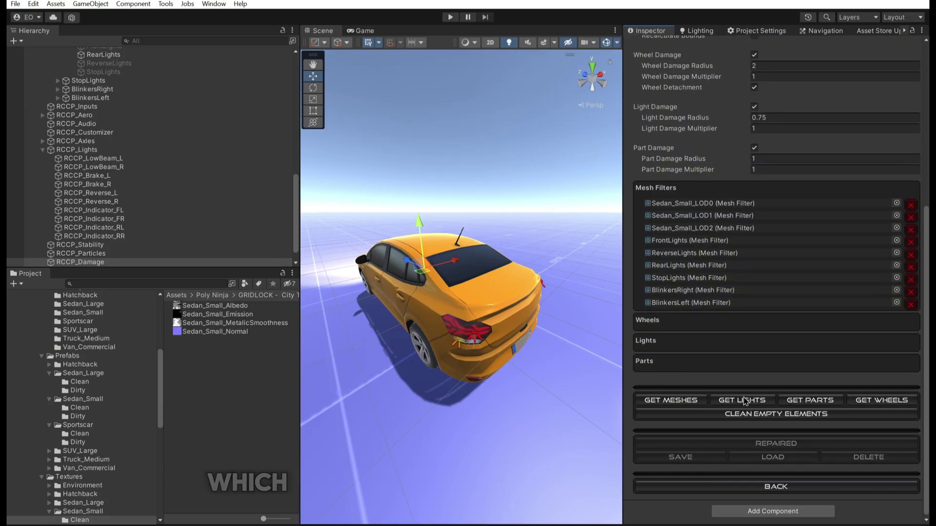
{"action": "left_click", "coordinate": [744, 402]}
{"action": "scroll", "coordinate": [814, 388], "scroll_direction": "down", "scroll_amount": 6}
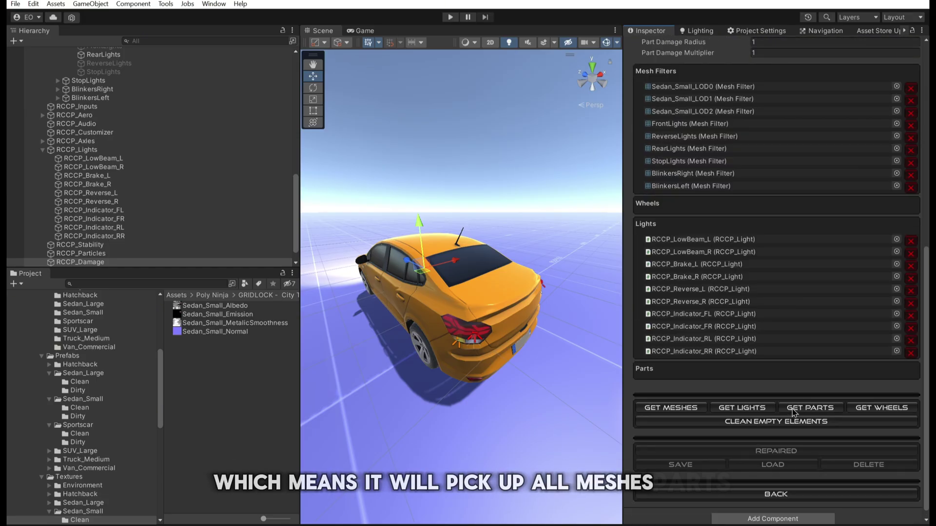
{"action": "left_click", "coordinate": [884, 411]}
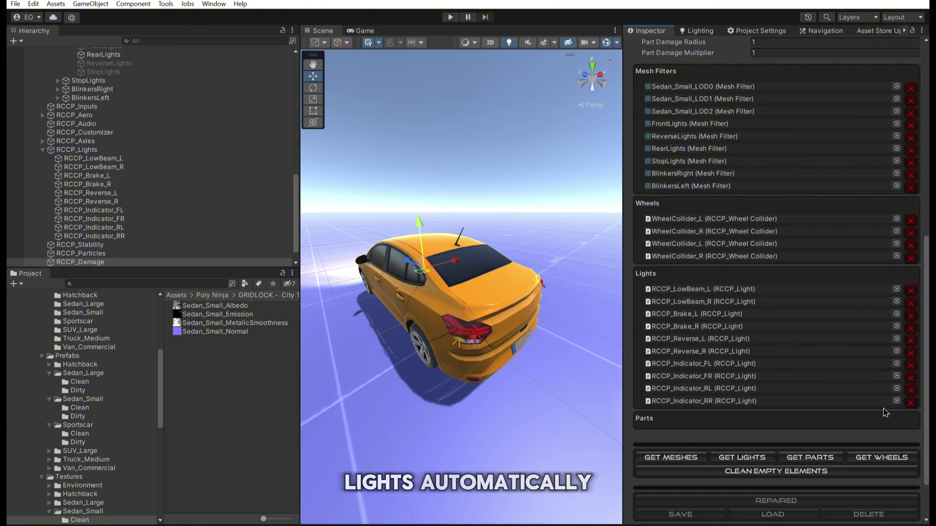
Step: Enable Recalculate Normals and Recalculate Bounds for the sedan's mesh deformation
{"action": "scroll", "coordinate": [763, 292], "scroll_direction": "down", "scroll_amount": 3}
{"action": "scroll", "coordinate": [763, 293], "scroll_direction": "up", "scroll_amount": 10}
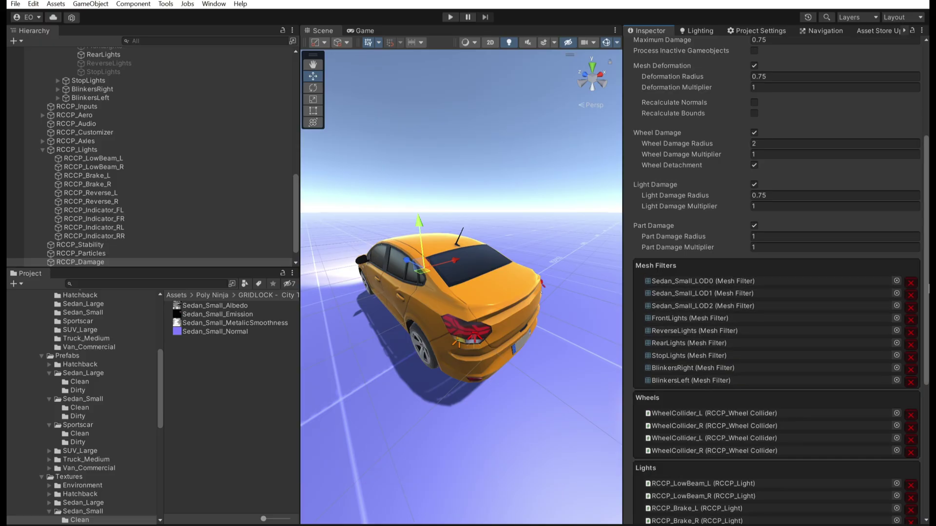
{"action": "left_click_drag", "start_coordinate": [928, 264], "coordinate": [929, 182]}
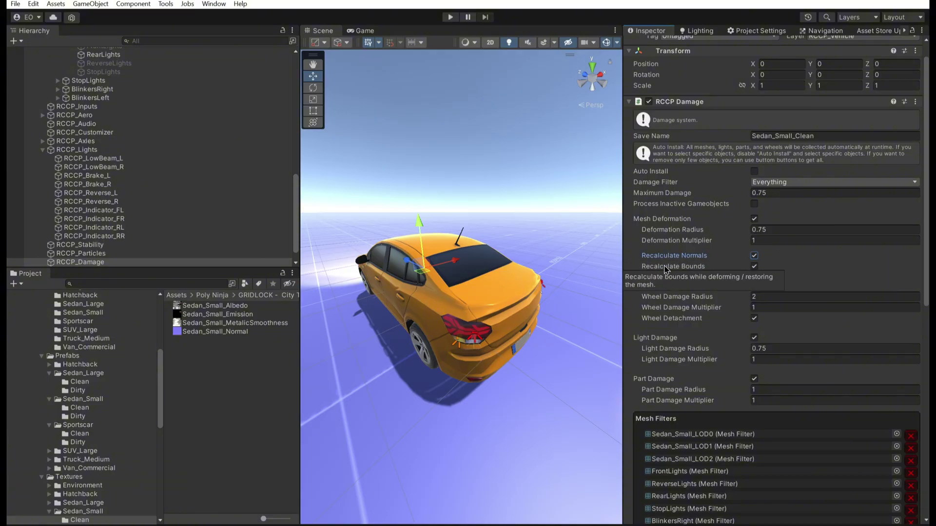
{"action": "mouse_move", "coordinate": [928, 215]}
{"action": "left_mouse_down"}
{"action": "mouse_move", "coordinate": [928, 436]}
{"action": "mouse_move", "coordinate": [928, 198]}
{"action": "left_mouse_up"}
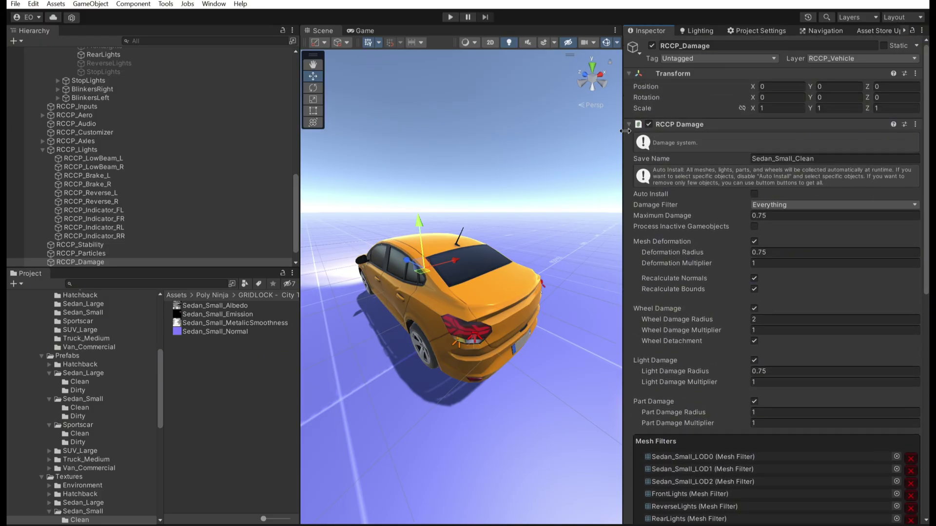
{"action": "scroll", "coordinate": [779, 293], "scroll_direction": "down", "scroll_amount": 10}
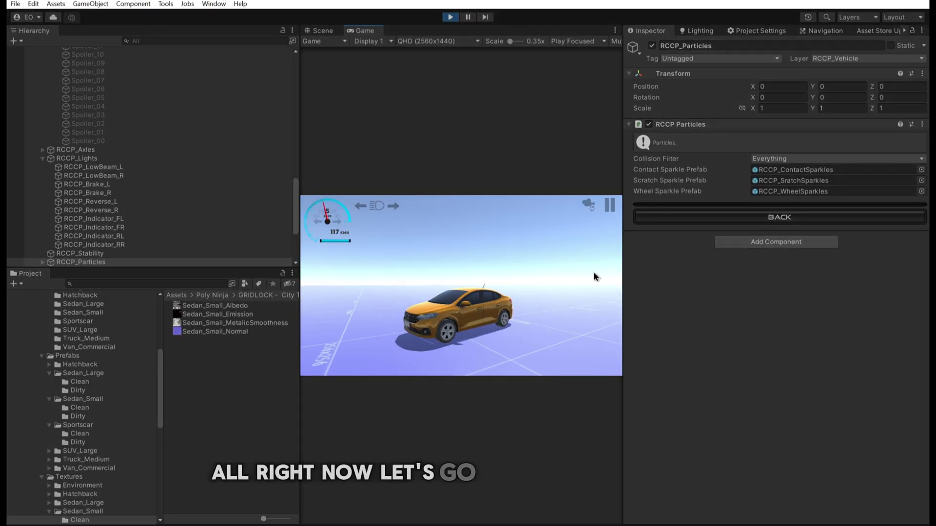
Step: Drive and steer the sedan at speed in play mode, and pause the simulation
{"action": "key", "text": "w"}
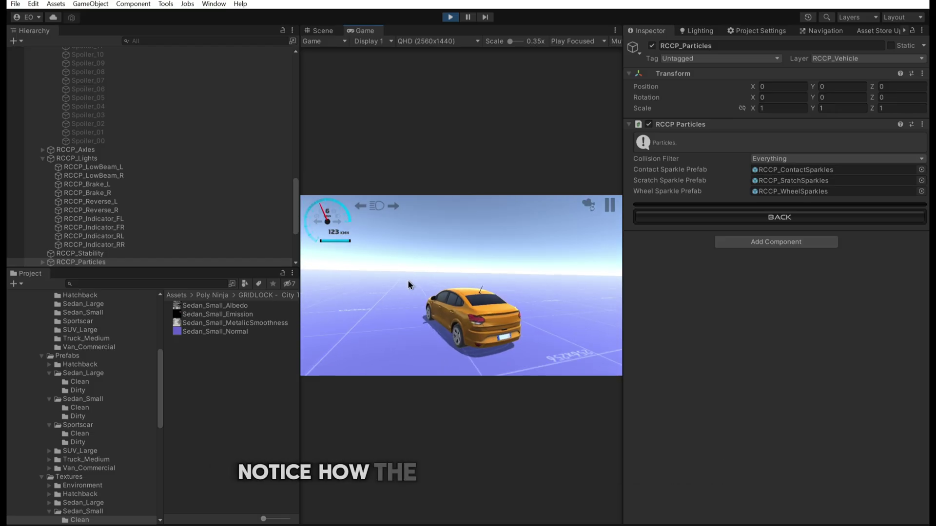
{"action": "key", "text": "d"}
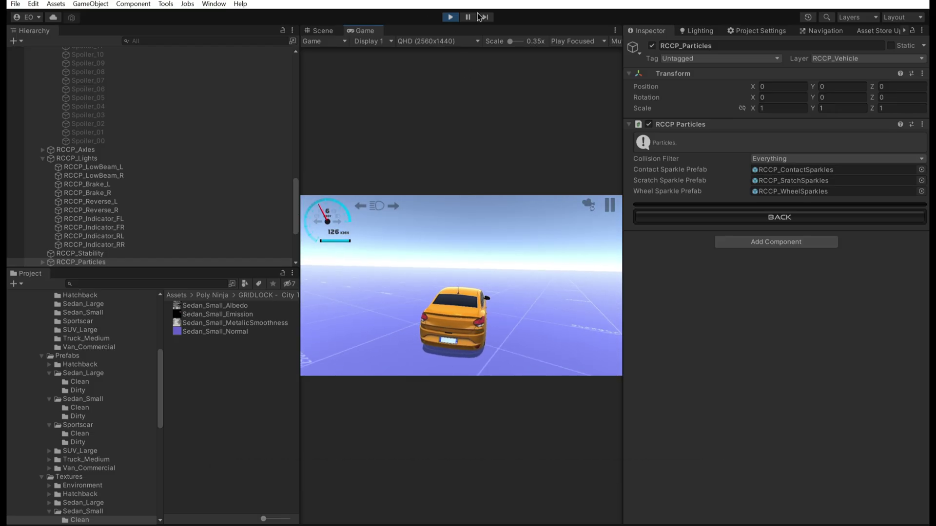
{"action": "left_click", "coordinate": [468, 17]}
Step: Select the Sedan_Small_Clean root and align it with a scene view looking down from high above the plane
{"action": "scroll", "coordinate": [143, 106], "scroll_direction": "up", "scroll_amount": 10}
{"action": "left_click", "coordinate": [69, 146]}
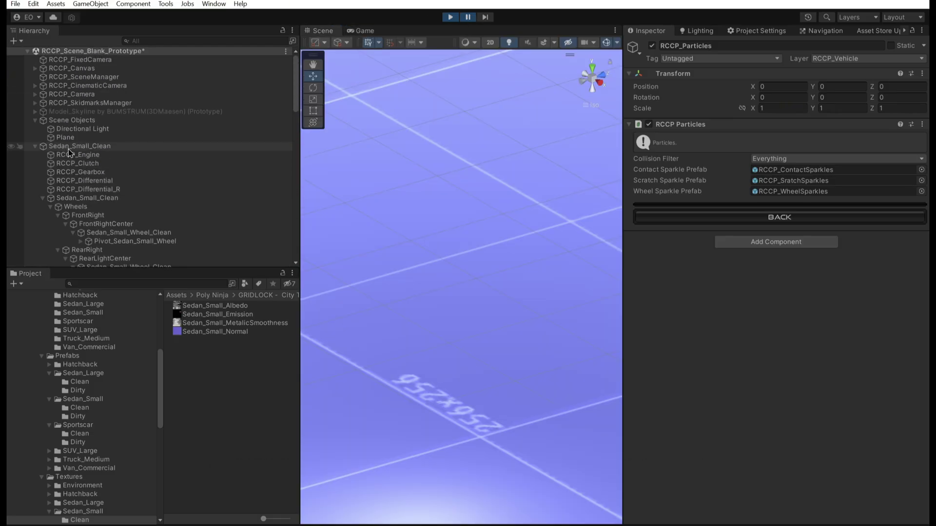
{"action": "left_click", "coordinate": [594, 79]}
{"action": "right_click_drag", "start_coordinate": [497, 219], "coordinate": [478, 478]}
{"action": "key", "text": "ctrl+shift+f"}
{"action": "key", "text": "f"}
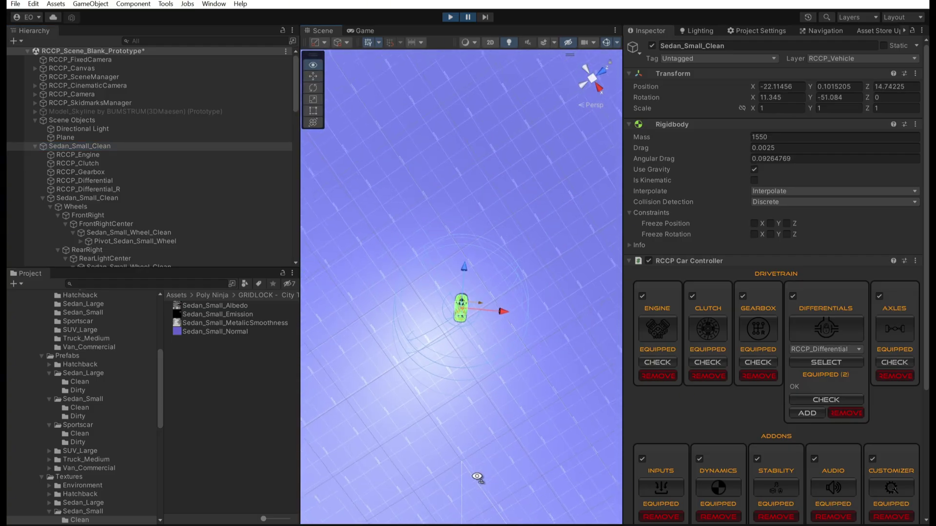
{"action": "key", "text": "ctrl+shift+f"}
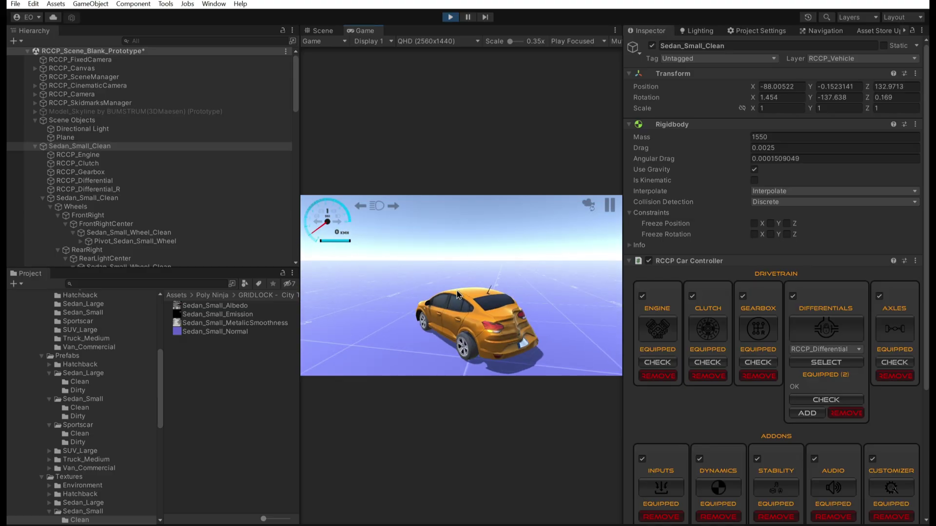
Step: Repair the crashed sedan through its RCCP_Damage component and inspect the car from the front
{"action": "scroll", "coordinate": [730, 401], "scroll_direction": "down", "scroll_amount": 6}
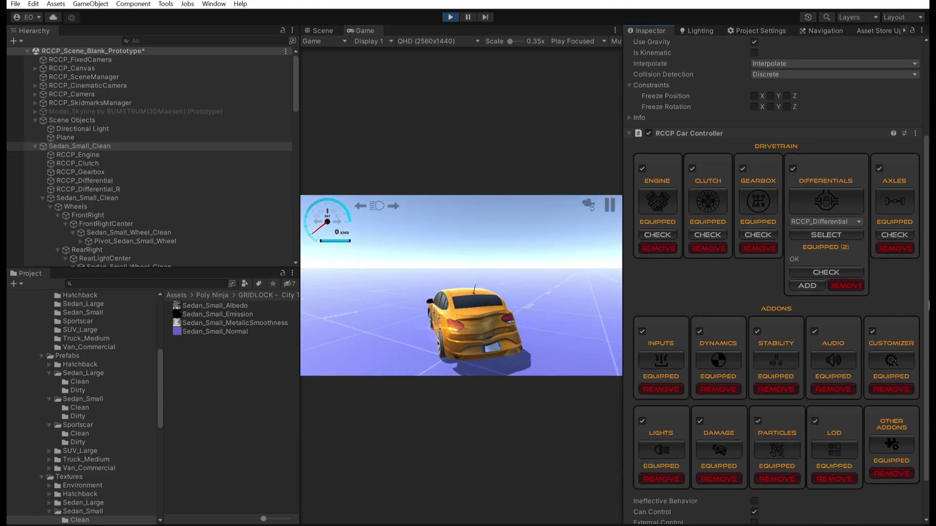
{"action": "left_click", "coordinate": [730, 401]}
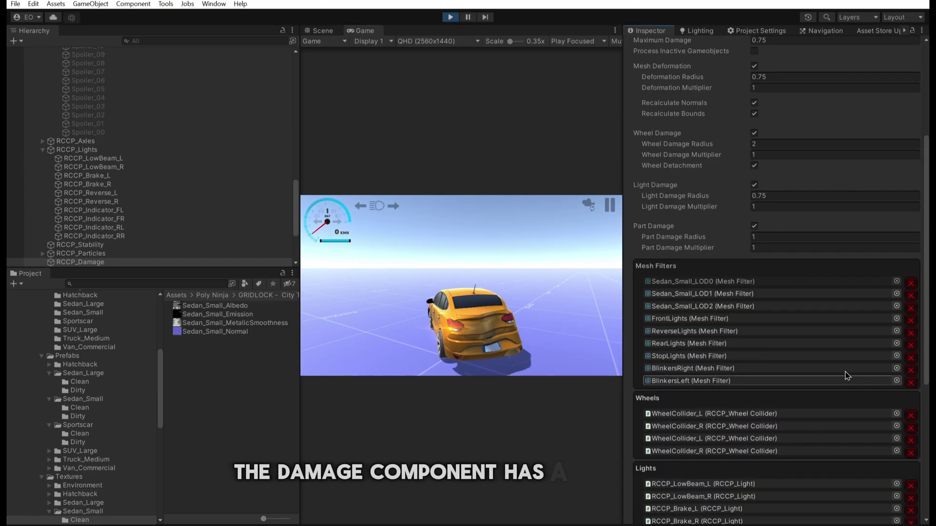
{"action": "scroll", "coordinate": [846, 376], "scroll_direction": "down", "scroll_amount": 9}
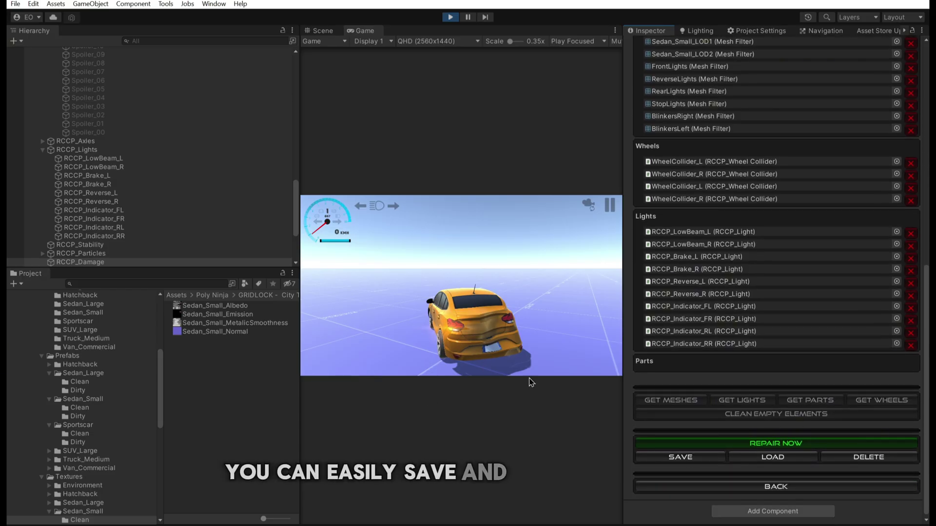
{"action": "left_click", "coordinate": [744, 444]}
{"action": "left_click_drag", "start_coordinate": [376, 319], "coordinate": [542, 312]}
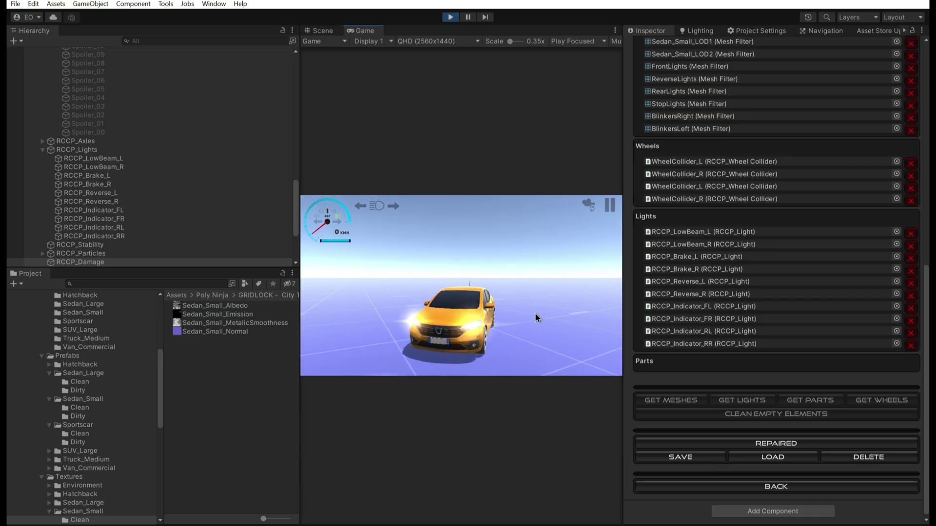
Step: Load the saved damage back onto the sedan and repair the car again
{"action": "left_click", "coordinate": [769, 457]}
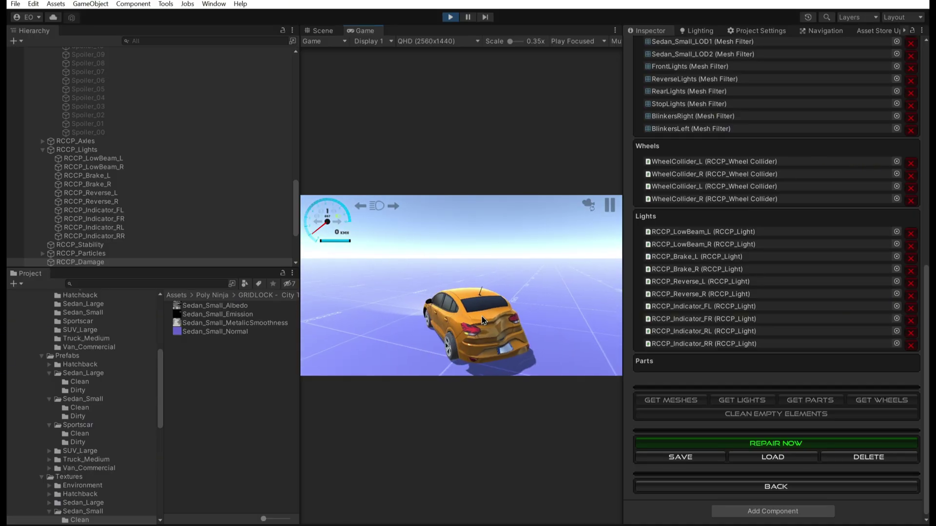
{"action": "left_click", "coordinate": [721, 448]}
{"action": "left_click", "coordinate": [734, 458]}
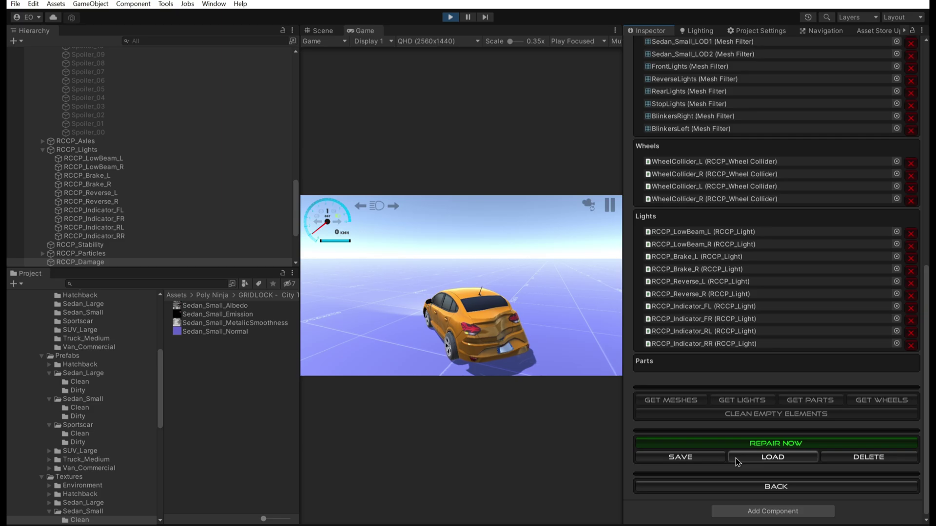
{"action": "left_click", "coordinate": [770, 444]}
Step: Restart the scene, load the sedan's saved damage, and test repairing it while driving
{"action": "left_click", "coordinate": [451, 18]}
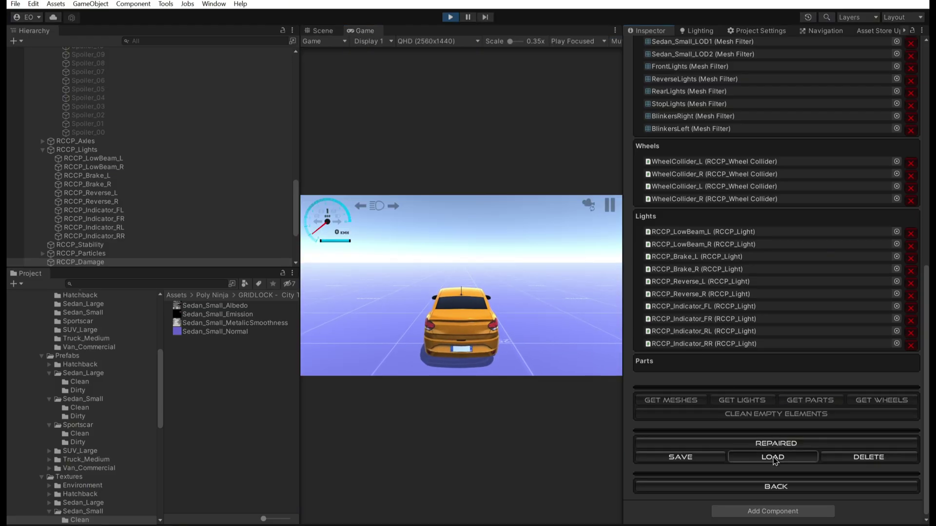
{"action": "left_click", "coordinate": [773, 458]}
{"action": "left_click", "coordinate": [776, 444]}
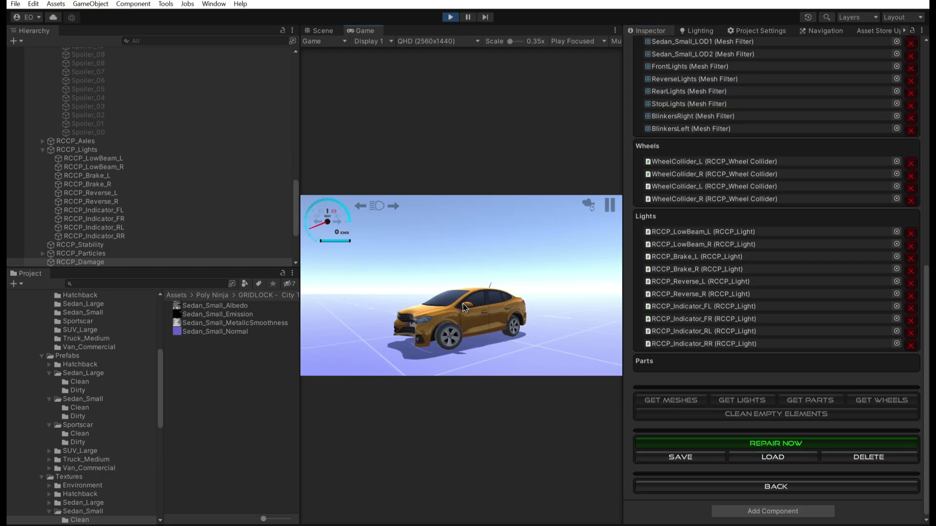
{"action": "key", "text": "w"}
{"action": "left_click", "coordinate": [798, 446]}
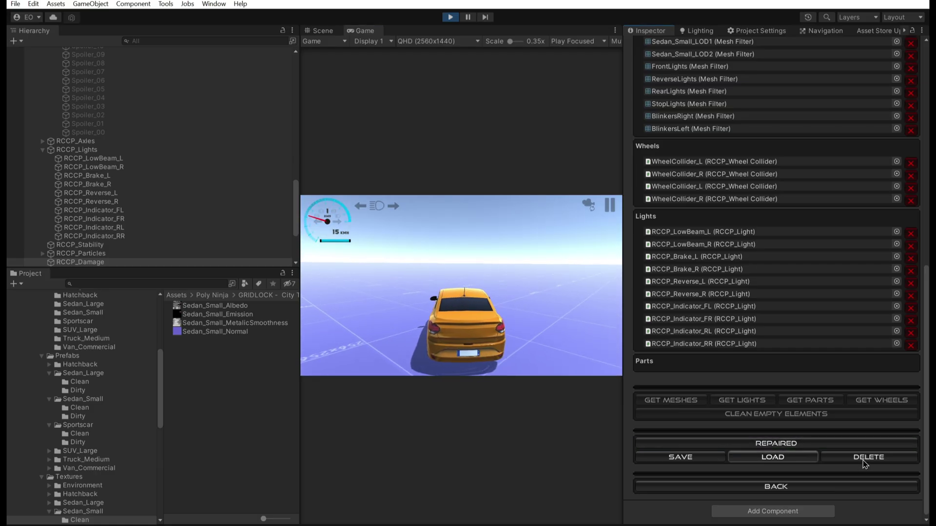
Step: Drive the repaired sedan forward, check the damage data messages in the Console and clear the log
{"action": "left_click", "coordinate": [546, 371]}
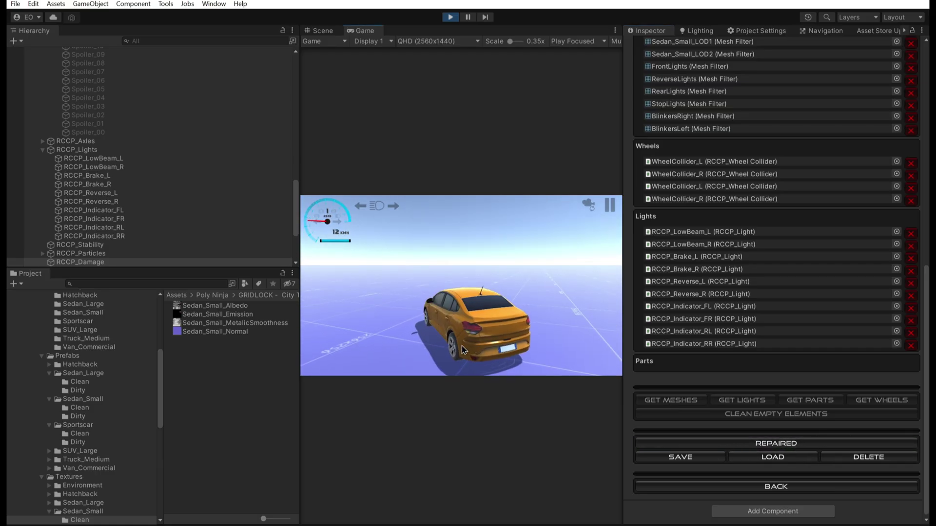
{"action": "key", "text": "w"}
{"action": "left_click", "coordinate": [234, 525]}
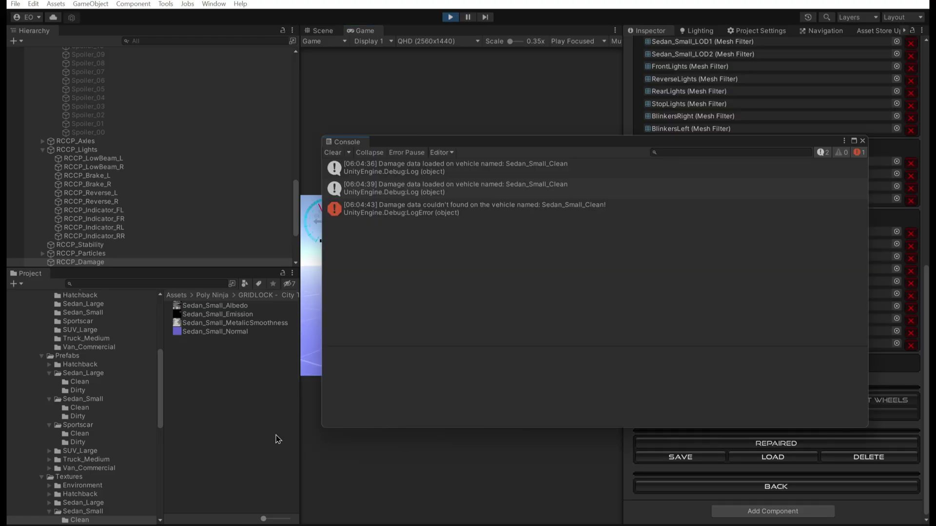
{"action": "left_click", "coordinate": [333, 152]}
{"action": "left_click", "coordinate": [862, 141]}
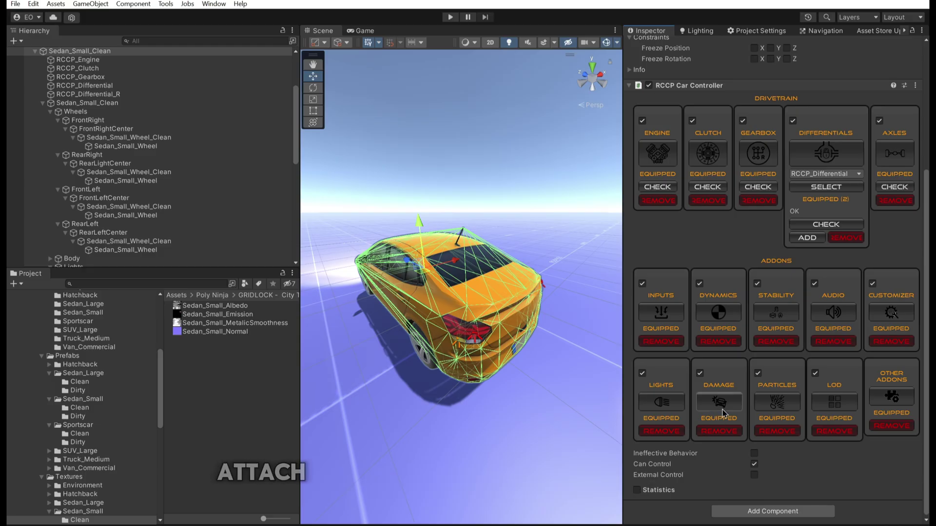
Step: Review the RCCP_Damage lists outside play mode, return to the car controller and open the RCCP_Customizer component
{"action": "left_click", "coordinate": [719, 403]}
{"action": "scroll", "coordinate": [728, 439], "scroll_direction": "down", "scroll_amount": 10}
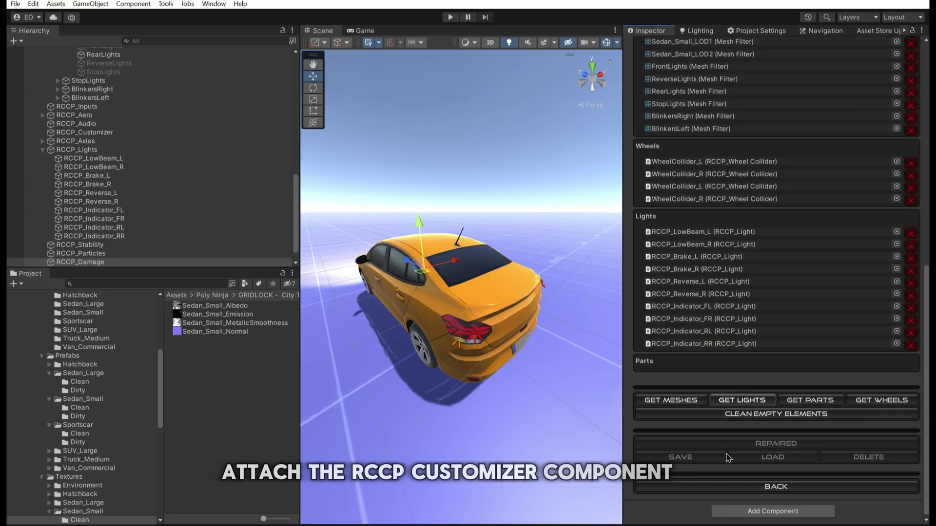
{"action": "left_click", "coordinate": [775, 486]}
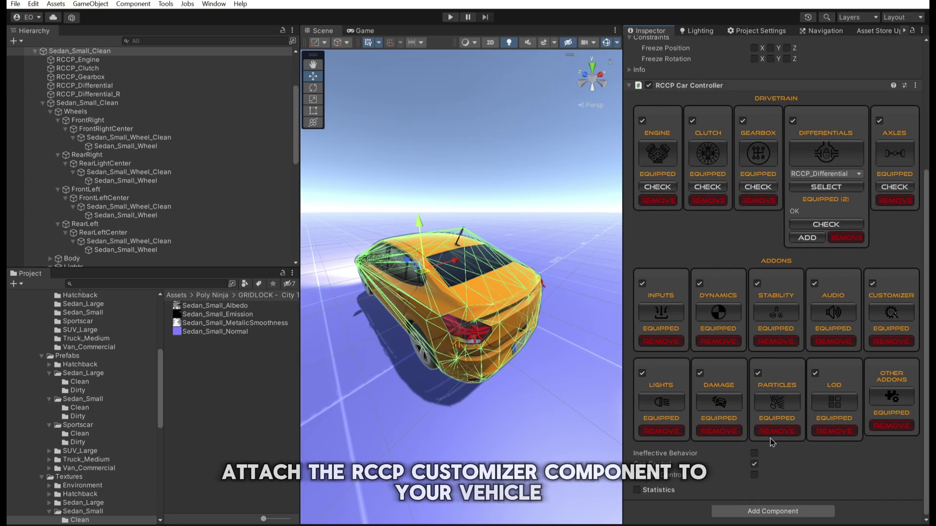
{"action": "left_click", "coordinate": [885, 317]}
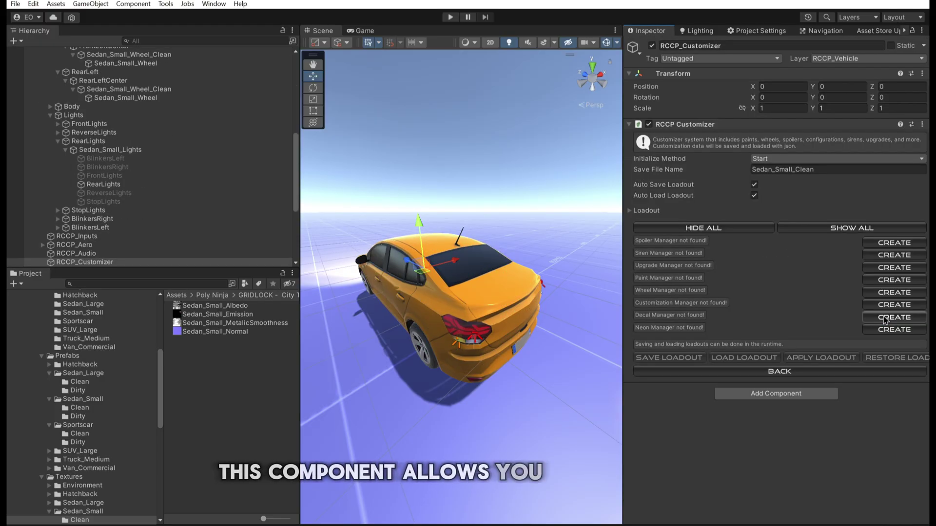
Step: Create the neon, decal, customization, wheel, paint, upgrade, siren and spoiler managers in the sedan's customizer
{"action": "scroll", "coordinate": [407, 254], "scroll_direction": "up", "scroll_amount": 3}
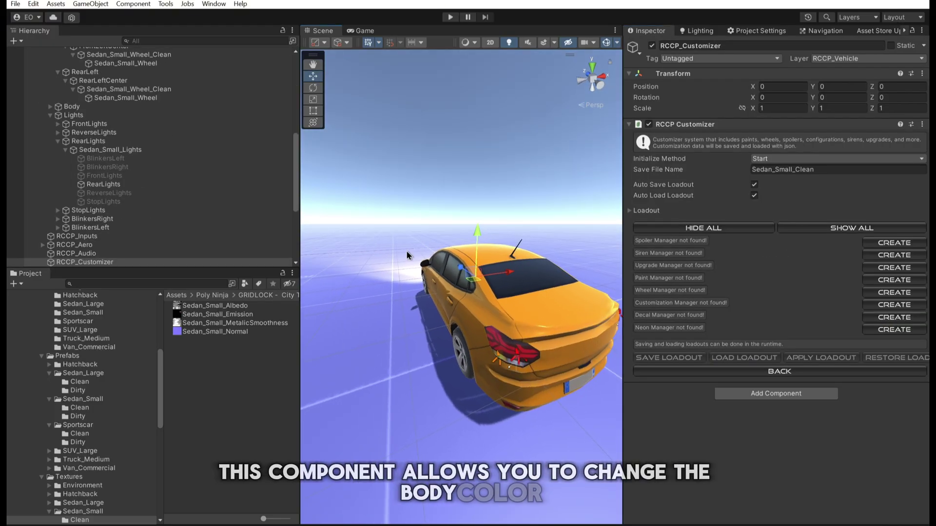
{"action": "left_click", "coordinate": [885, 318]}
{"action": "left_click", "coordinate": [887, 305]}
{"action": "left_click", "coordinate": [891, 281]}
{"action": "left_click", "coordinate": [892, 267]}
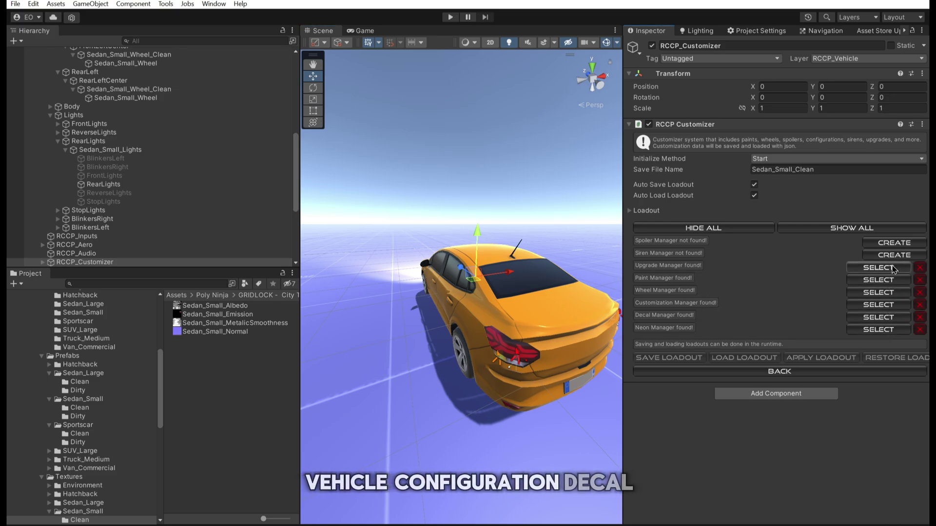
{"action": "left_click", "coordinate": [893, 255]}
{"action": "left_click", "coordinate": [894, 243]}
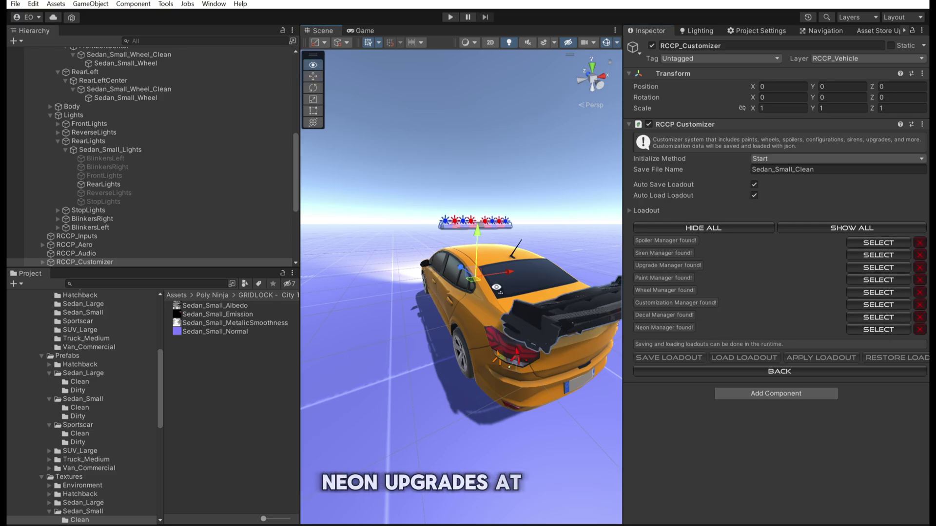
{"action": "left_click_drag", "start_coordinate": [496, 287], "coordinate": [548, 291], "text": "alt"}
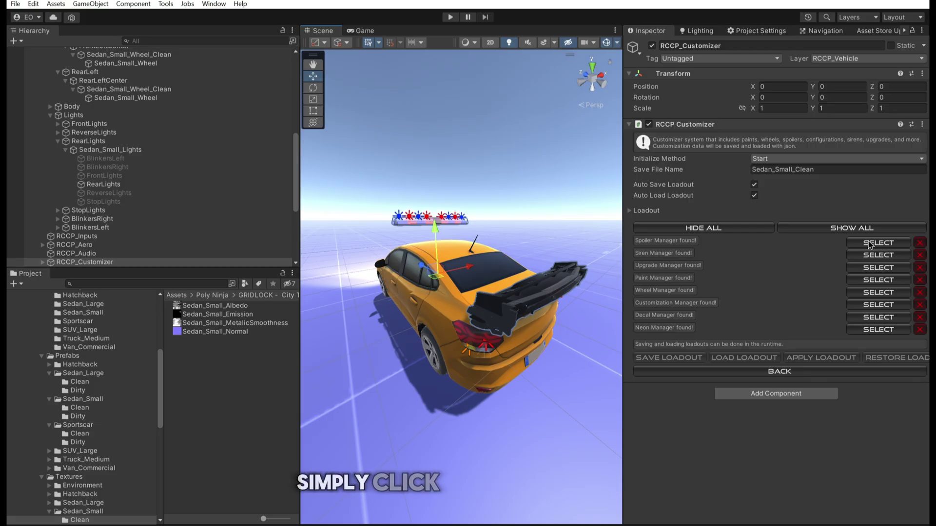
Step: Open the spoiler manager and select Spoiler_13 above the sedan's trunk
{"action": "left_click", "coordinate": [870, 244]}
{"action": "left_click", "coordinate": [526, 300]}
{"action": "left_click", "coordinate": [540, 301]}
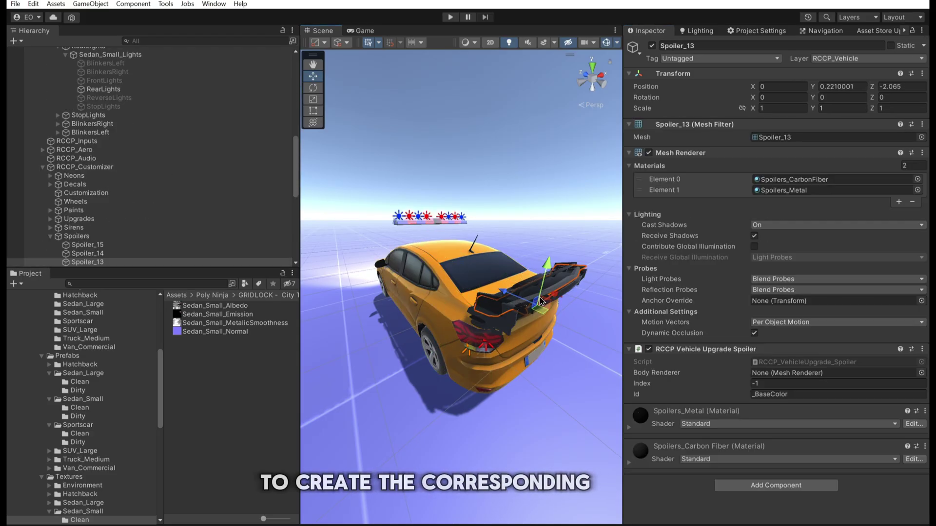